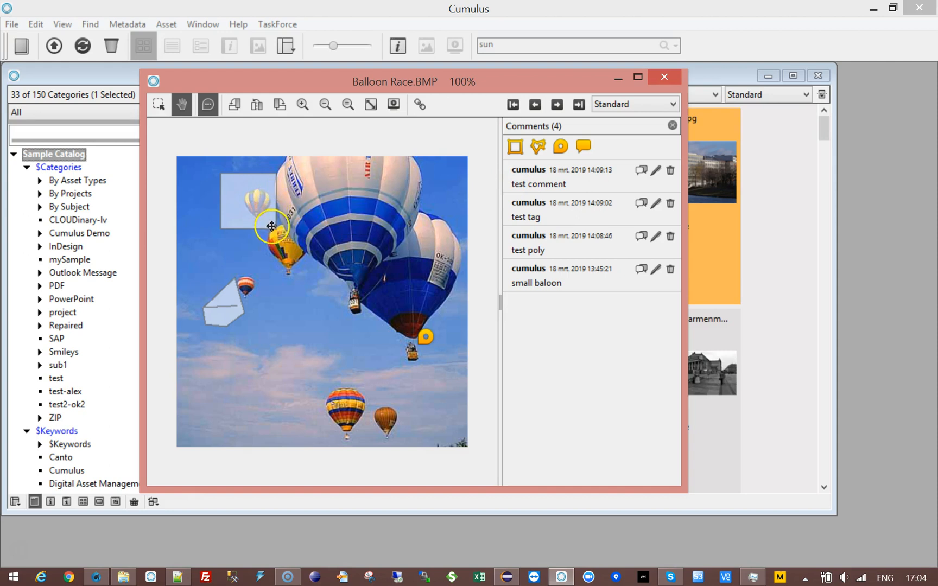
# Switch to the Cumulus Server Console, open the Test workflow's action script for records and expand the process-table-field-records action.
pyautogui.click(95, 577)
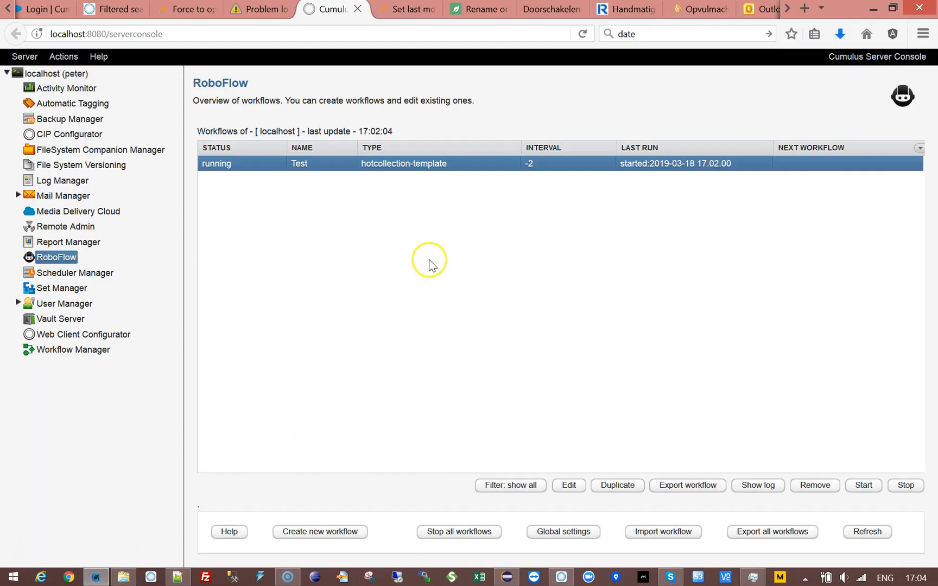
pyautogui.doubleClick(435, 171)
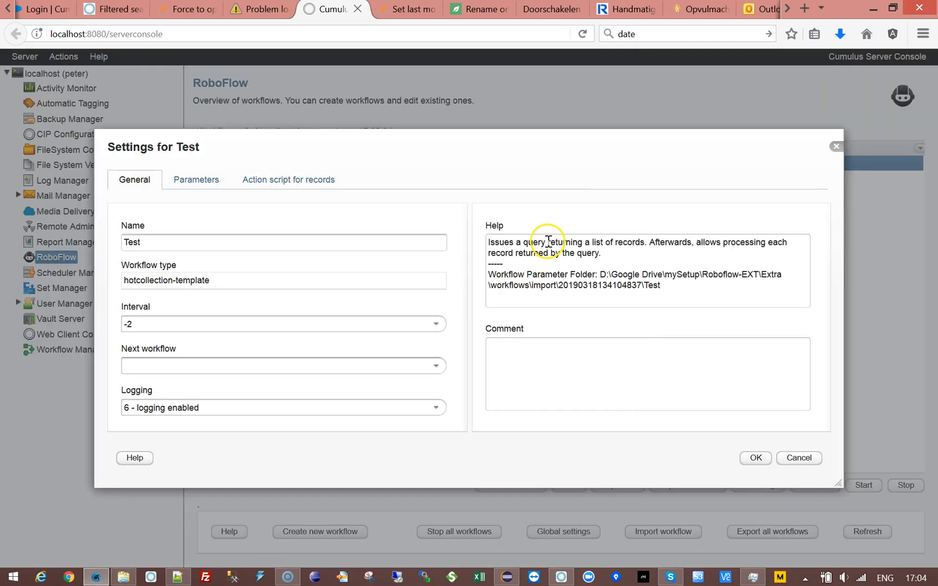
pyautogui.click(244, 185)
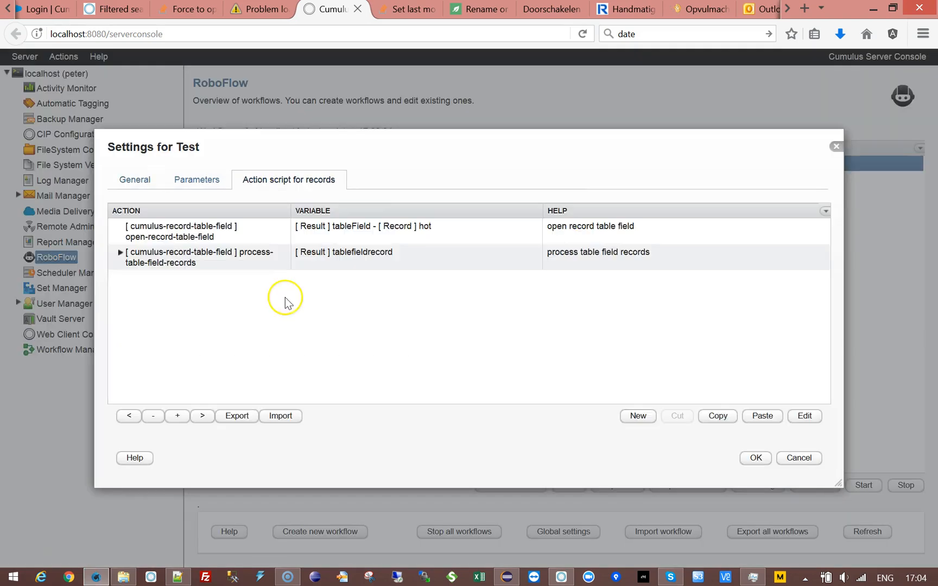
pyautogui.click(120, 253)
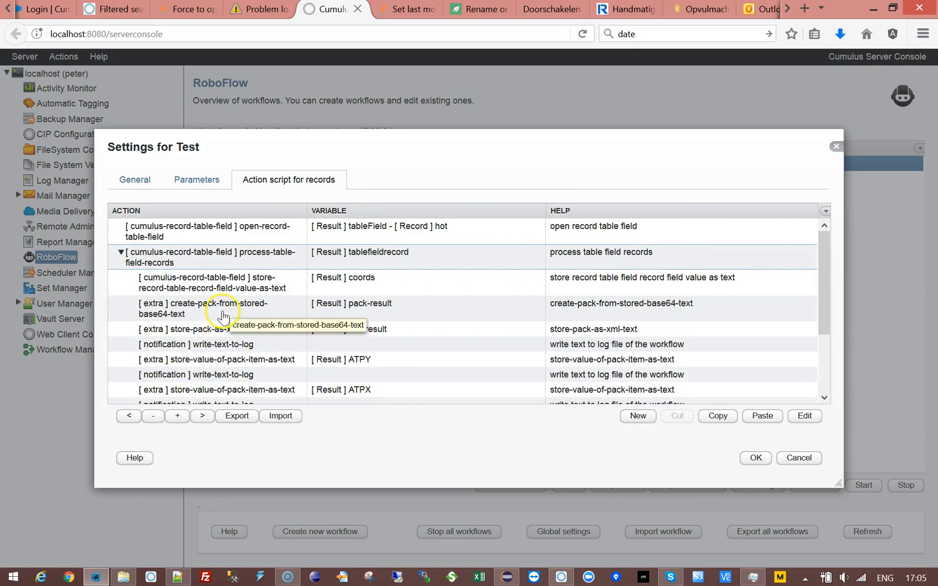
# Examine the actions in the loop that store the coords value, create a pack from base64 text and store it as XML.
pyautogui.click(300, 286)
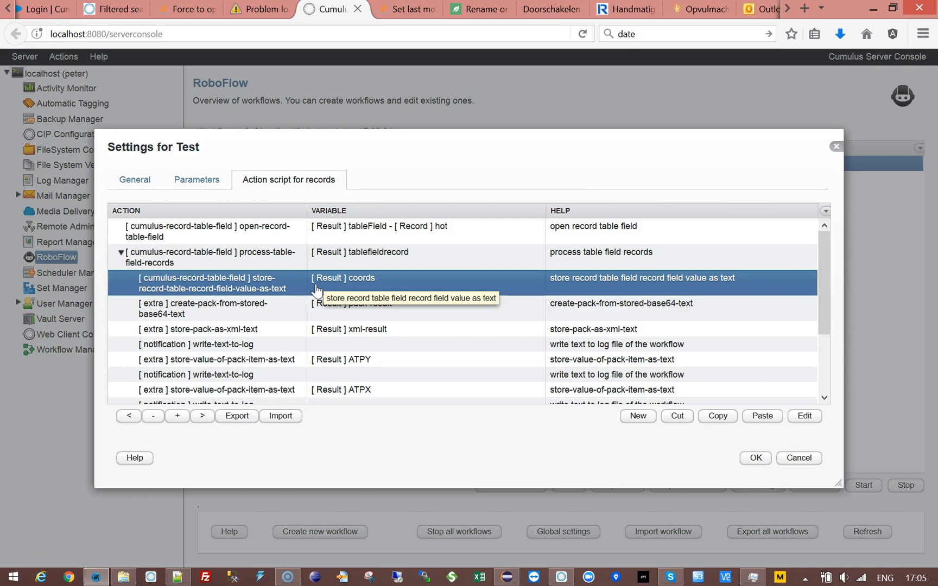
pyautogui.click(251, 315)
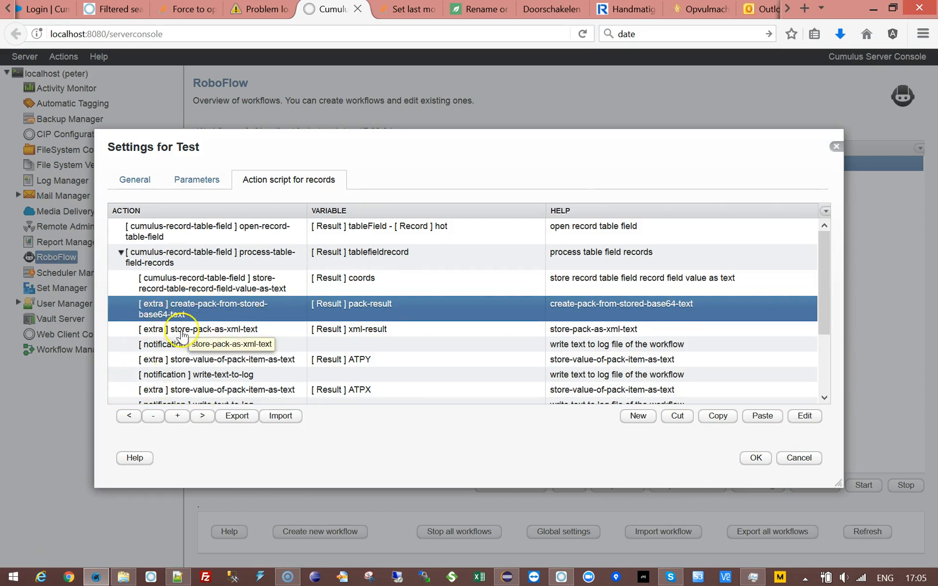
pyautogui.click(228, 339)
pyautogui.click(459, 312)
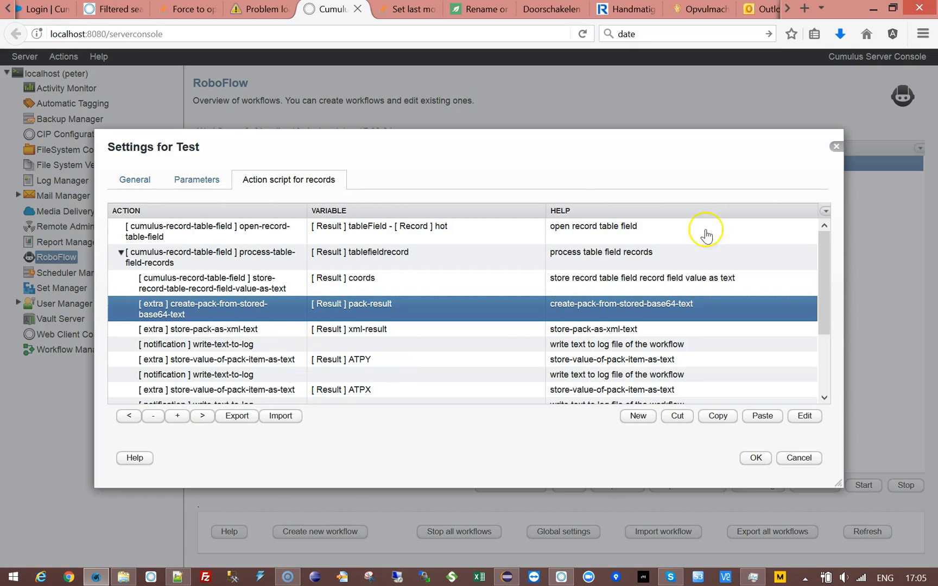
# Cut the exit-current-process-loop action from the end of the process-table-field-records loop.
pyautogui.moveTo(823, 249); pyautogui.dragTo(826, 328)
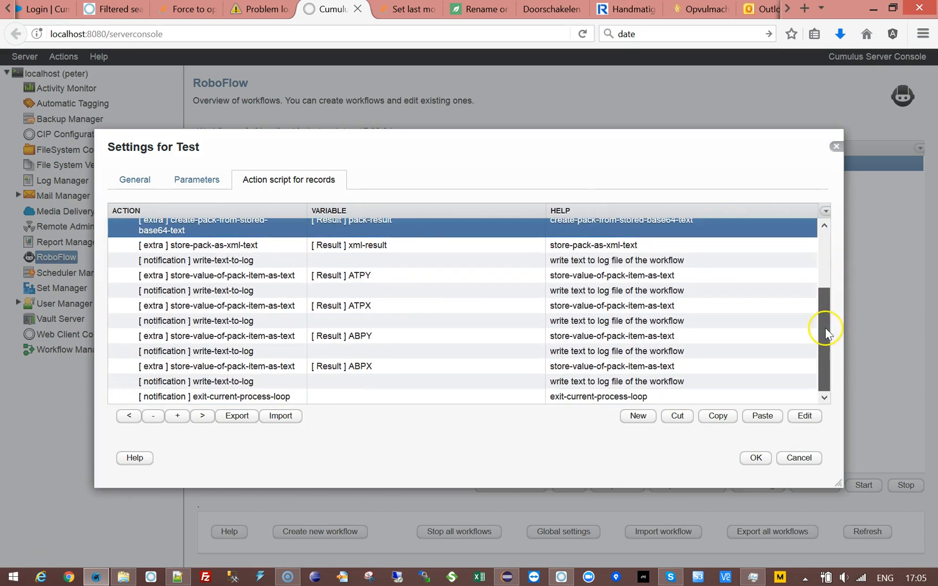
pyautogui.click(285, 399)
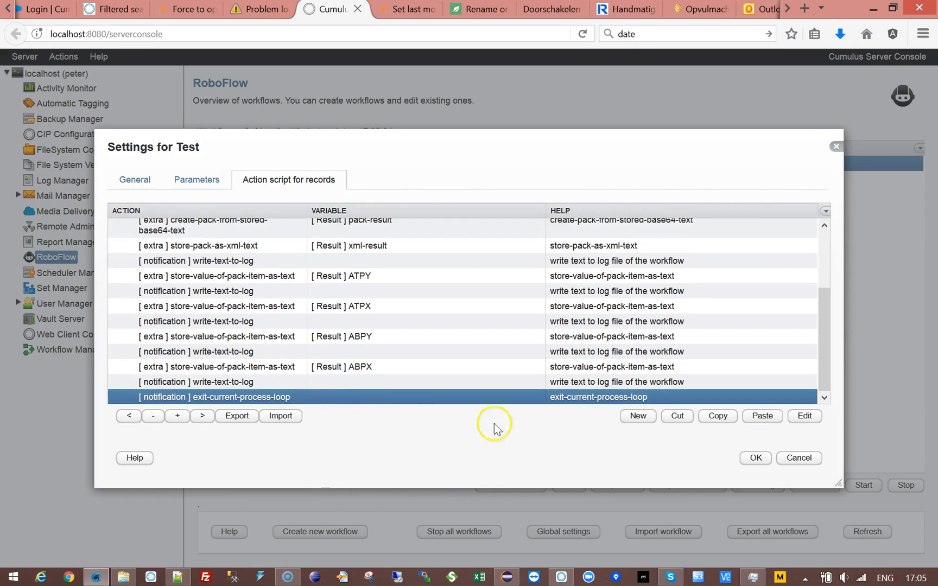
pyautogui.click(678, 418)
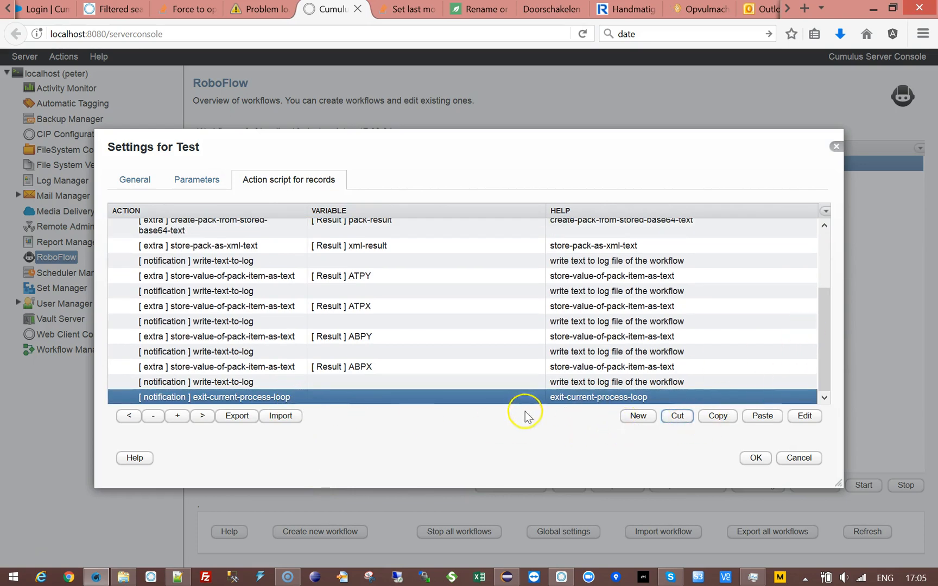
pyautogui.click(677, 417)
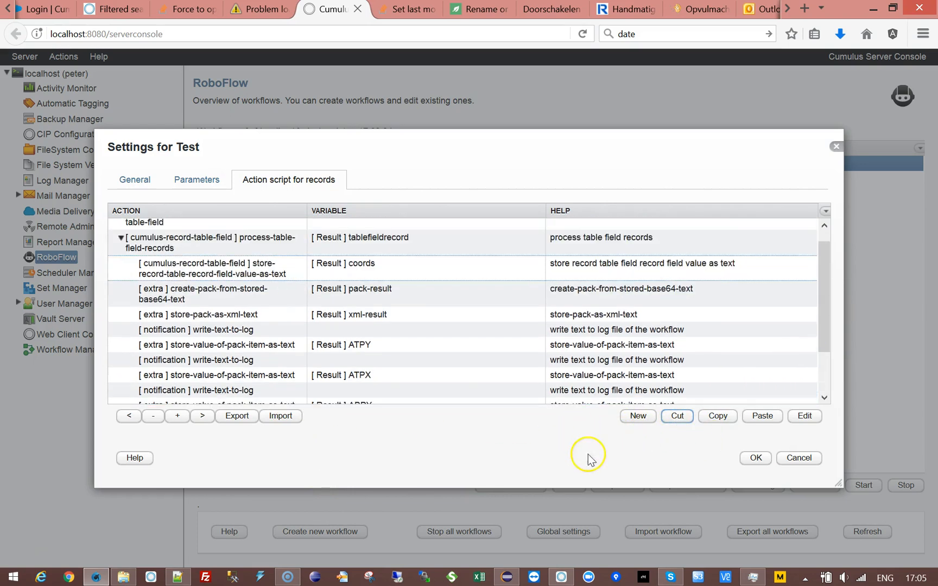
# Review the pack-creation and XML-storing actions, and inspect the settings of the store-value-of-pack-item-as-text action for ATPY without changing them.
pyautogui.moveTo(825, 279); pyautogui.dragTo(821, 252)
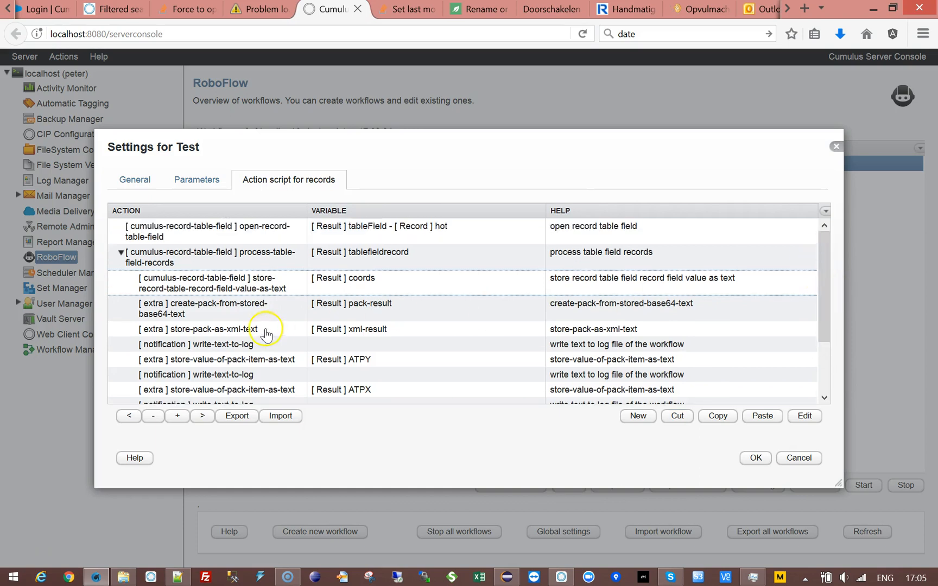
pyautogui.click(214, 330)
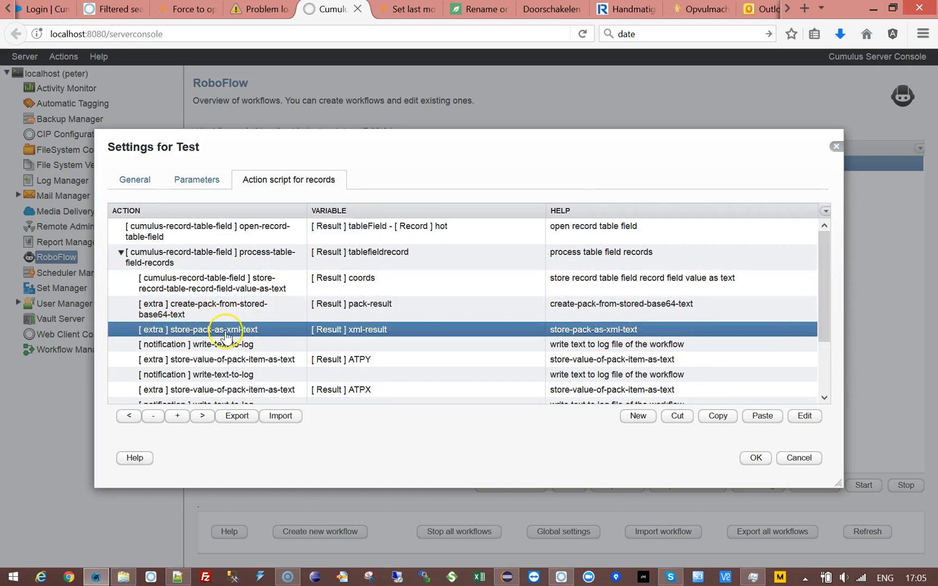
pyautogui.click(204, 300)
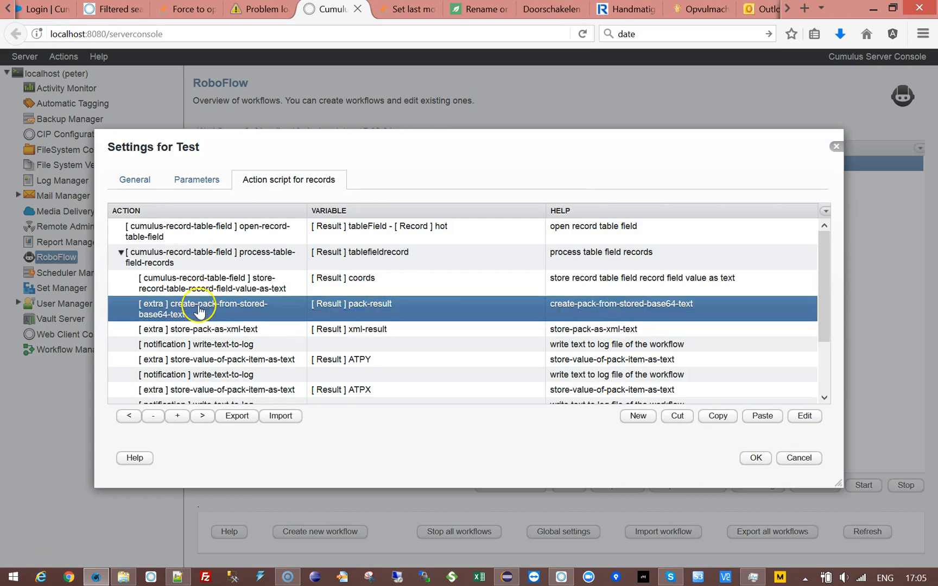
pyautogui.click(157, 335)
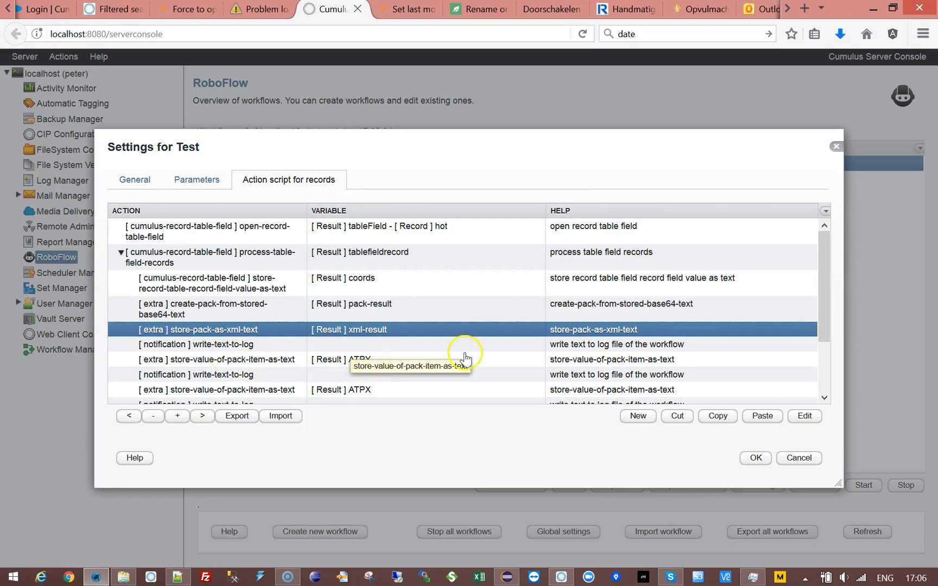
pyautogui.click(234, 359)
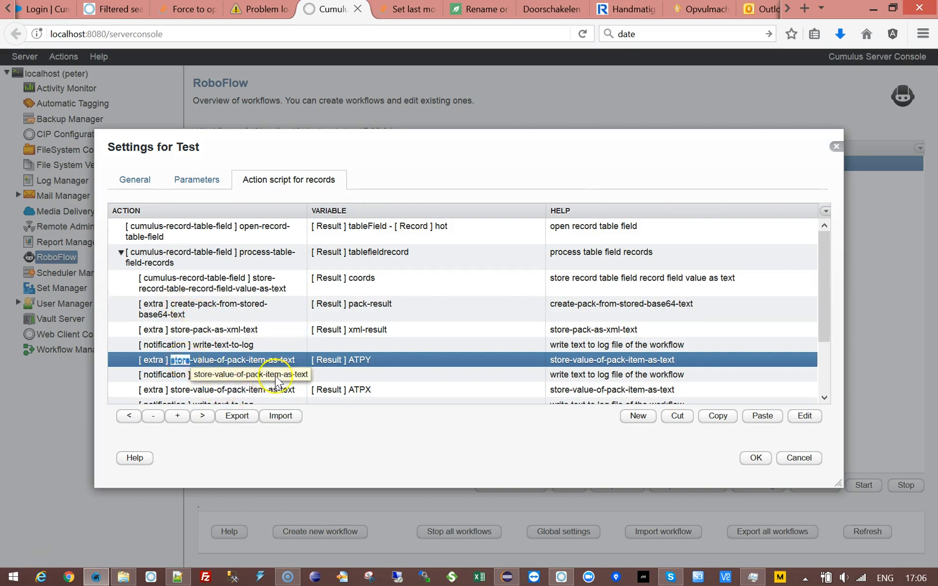
pyautogui.doubleClick(183, 365)
pyautogui.click(652, 242)
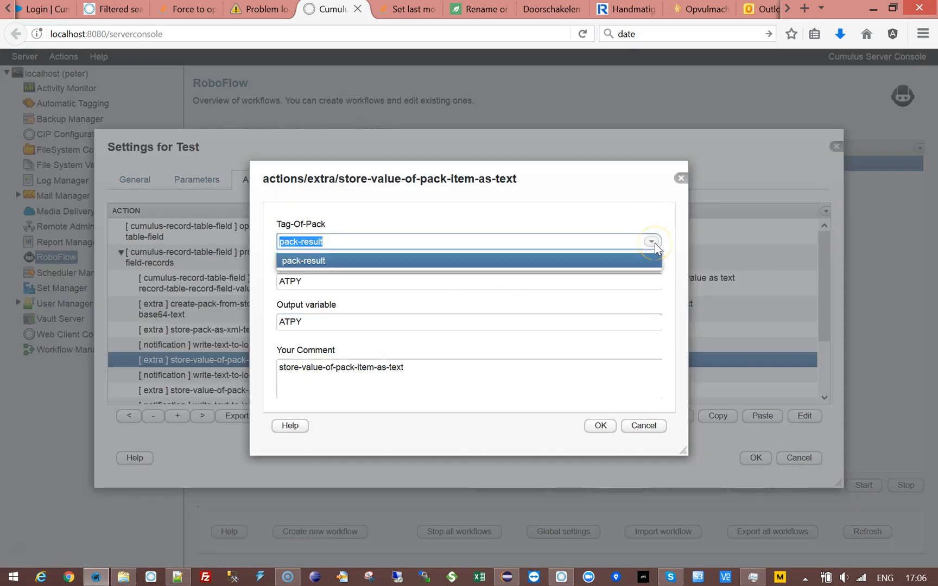
pyautogui.click(652, 242)
pyautogui.click(644, 425)
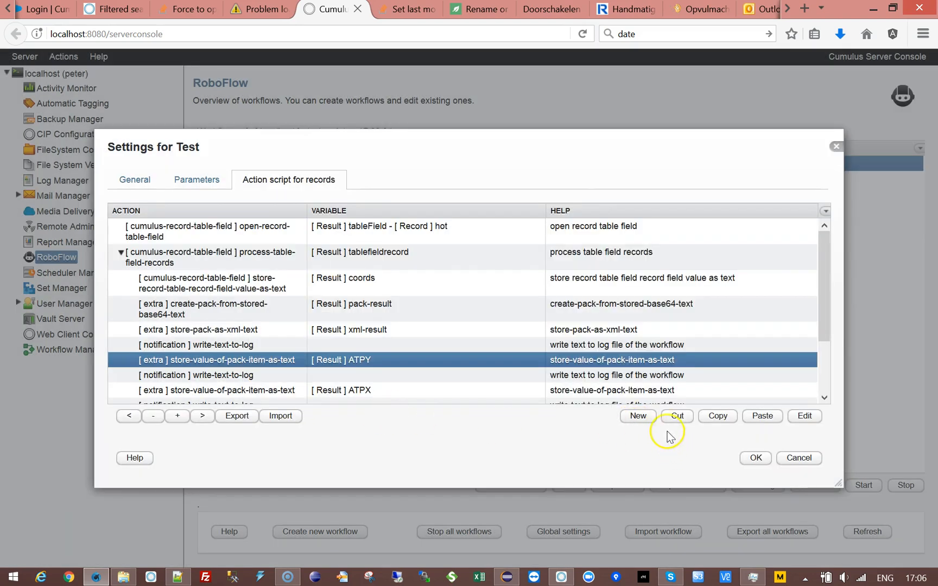
# Browse the actions offered in the extra category for a new action, and close the dialog without adding one.
pyautogui.click(639, 417)
pyautogui.click(666, 263)
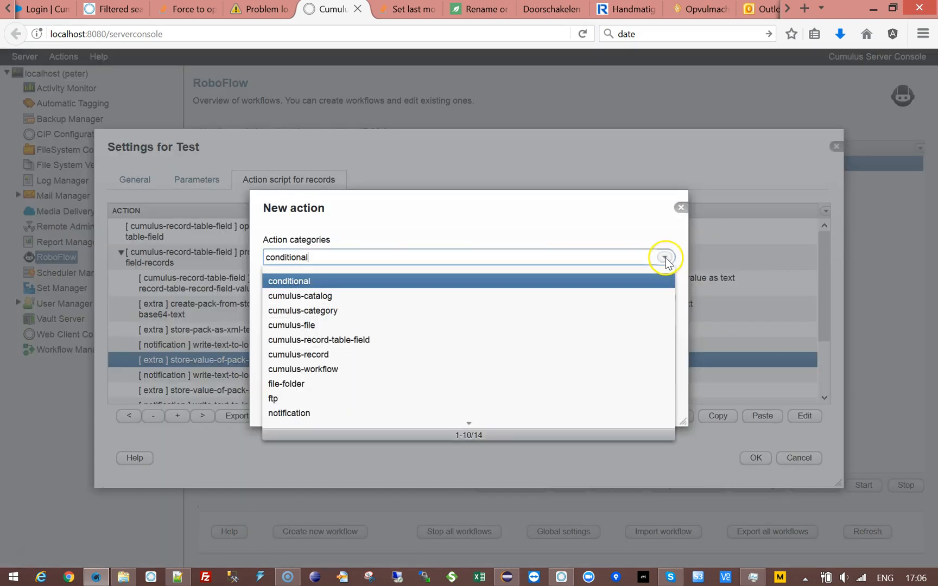
pyautogui.click(469, 425)
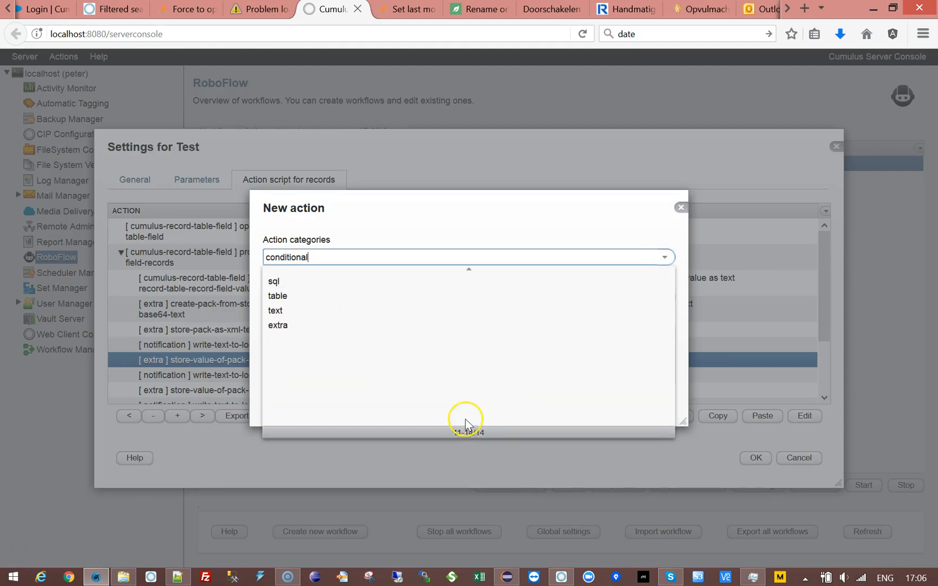
pyautogui.click(281, 326)
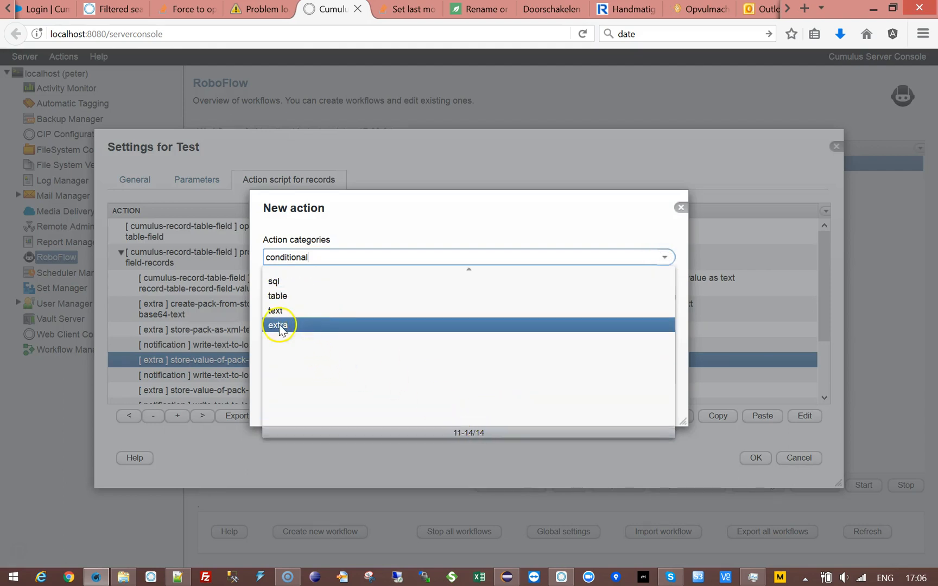
pyautogui.click(664, 298)
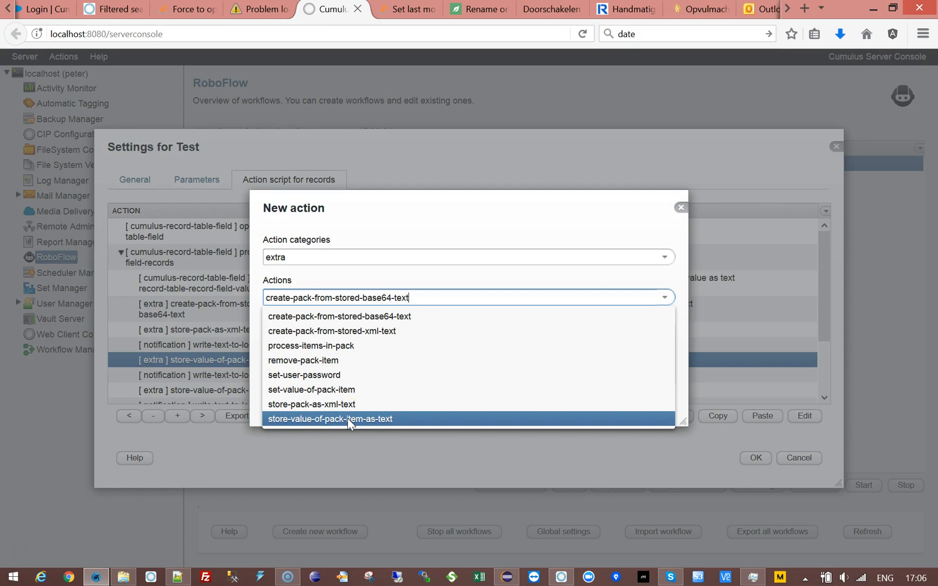
pyautogui.click(601, 226)
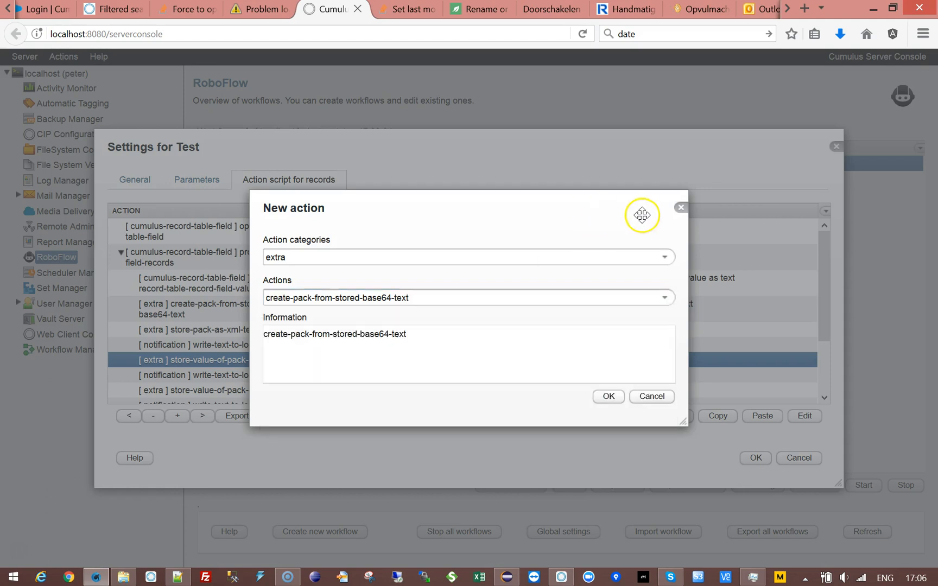
pyautogui.click(664, 298)
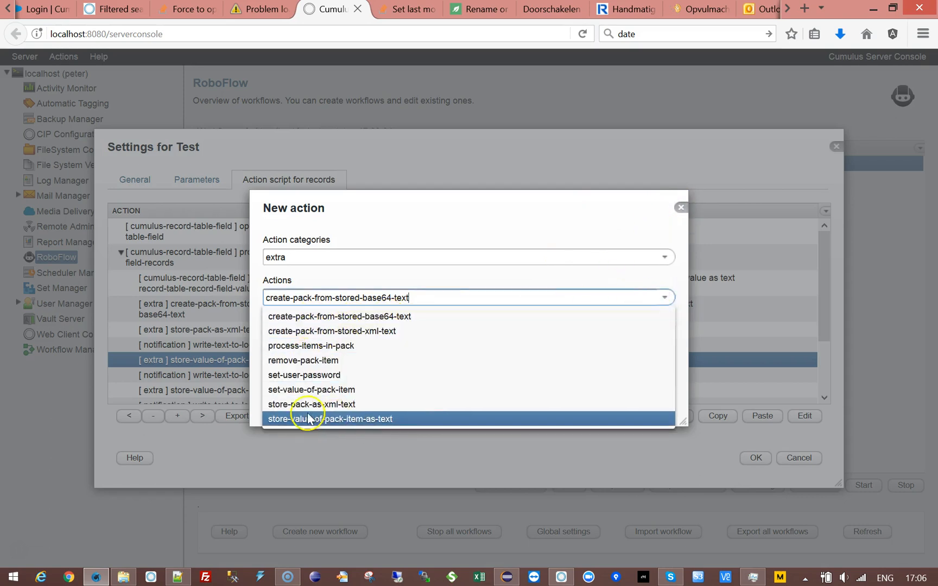
pyautogui.click(519, 220)
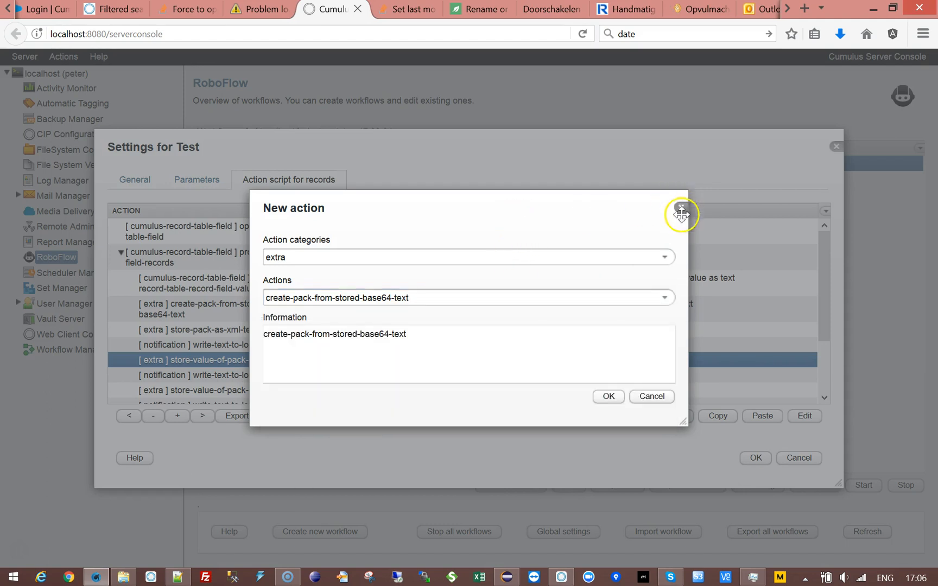
pyautogui.click(680, 206)
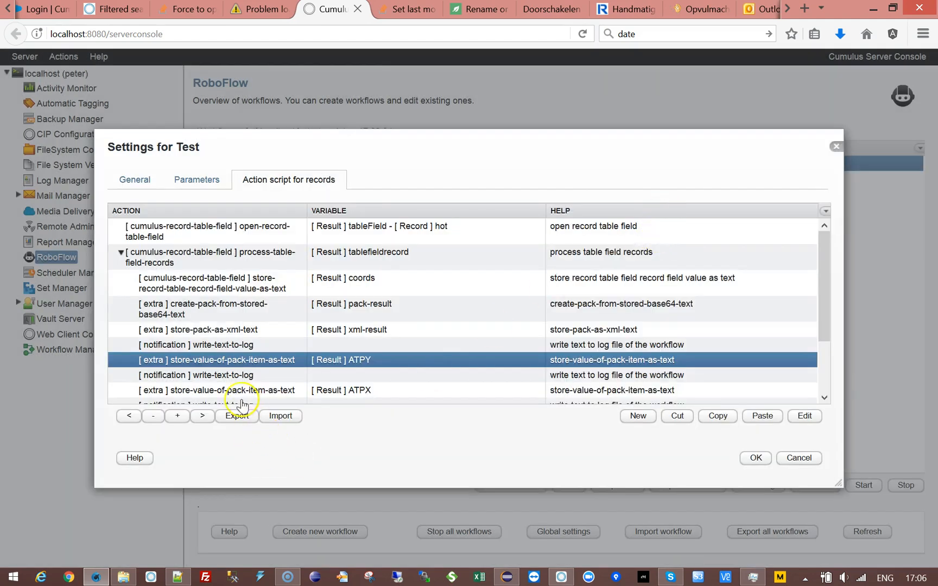
# Save the Test workflow's settings and start the workflow from the RoboFlow overview.
pyautogui.click(756, 459)
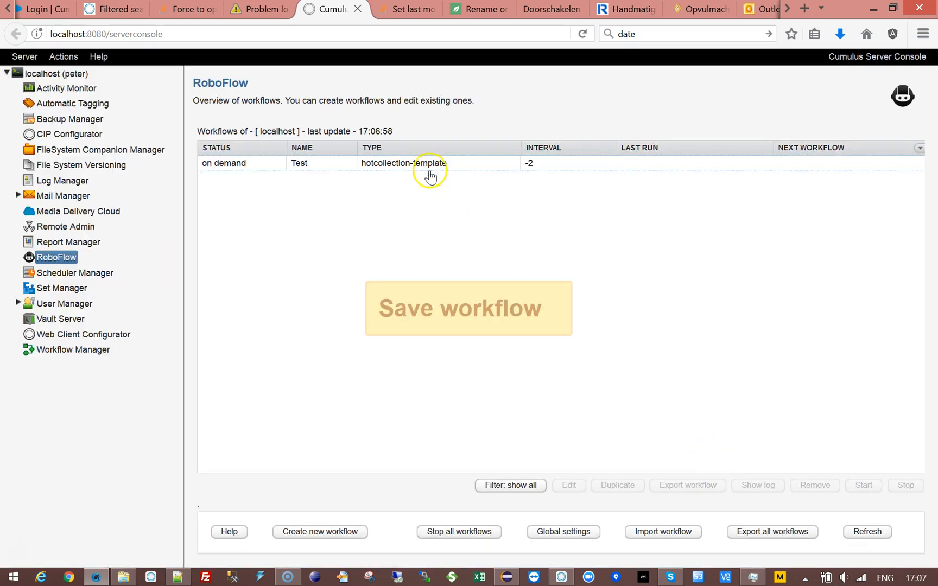
pyautogui.click(418, 163)
pyautogui.click(762, 486)
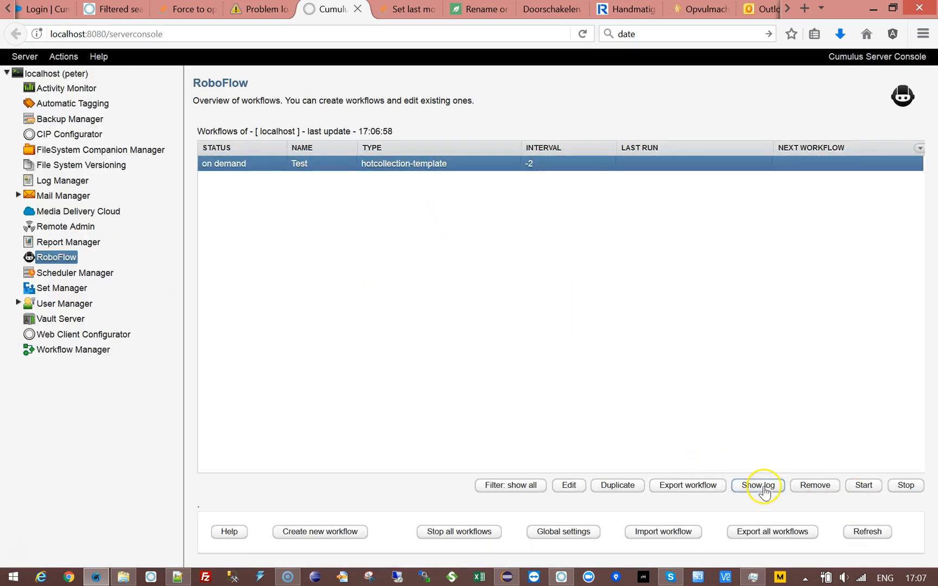
pyautogui.click(836, 69)
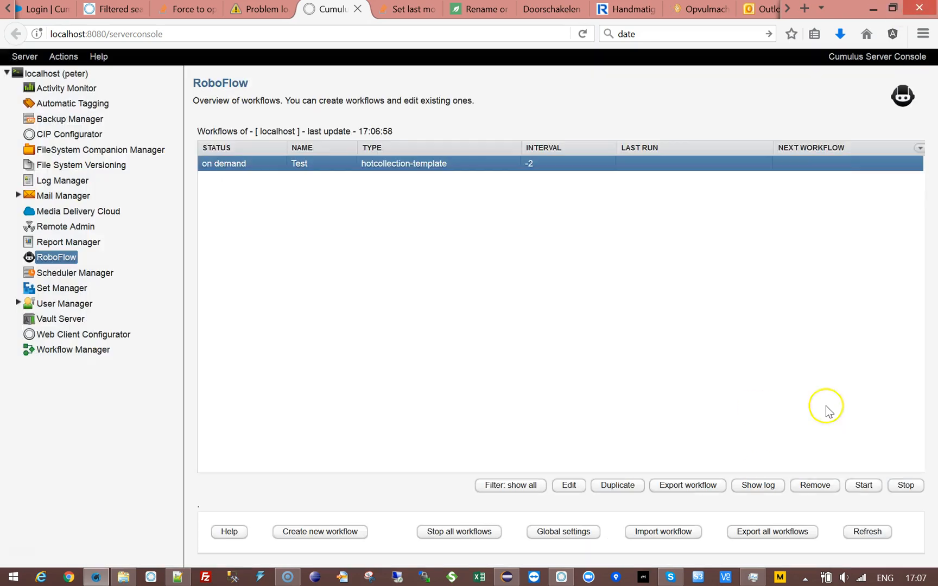
pyautogui.click(862, 489)
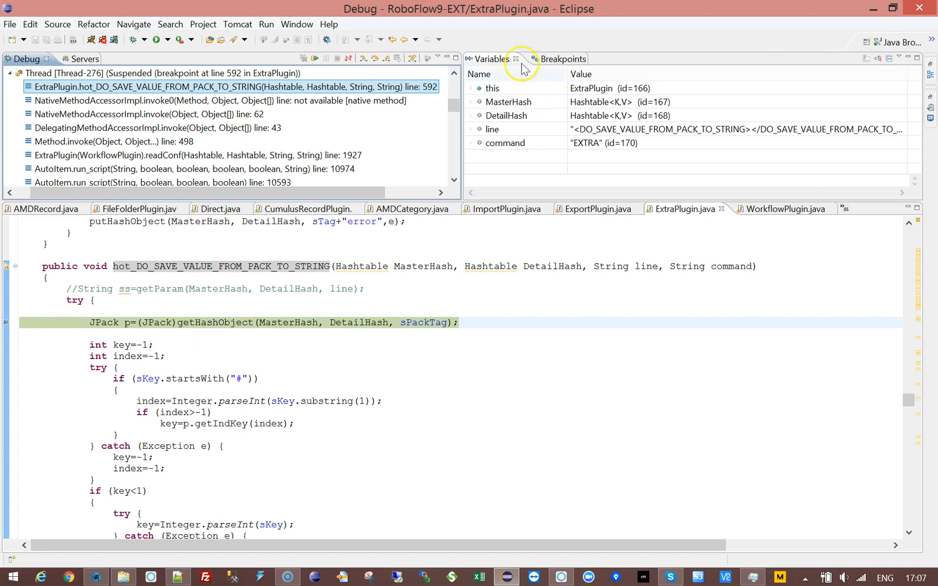
# Resume the suspended thread in Eclipse, disconnect the debugger and return to the server console.
pyautogui.click(315, 58)
pyautogui.click(348, 58)
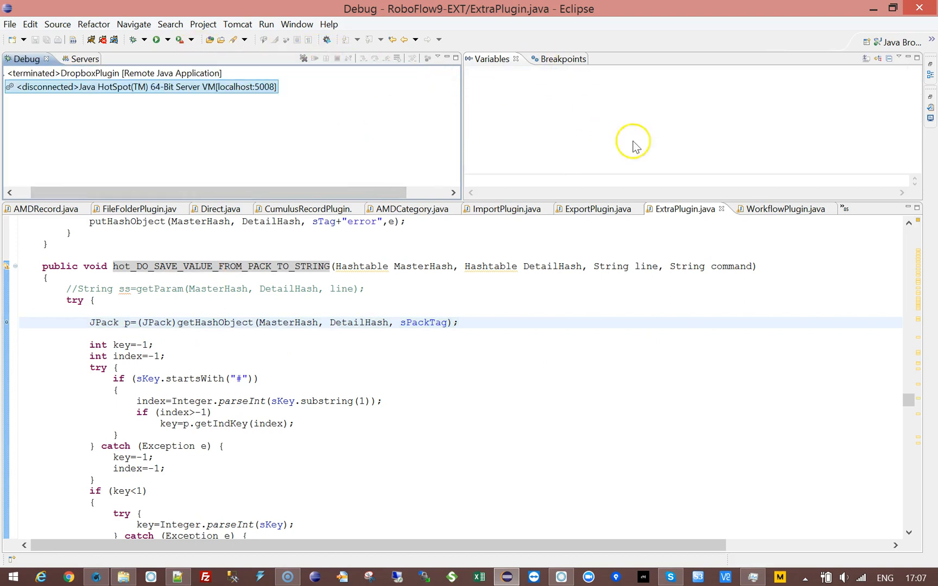
pyautogui.click(872, 8)
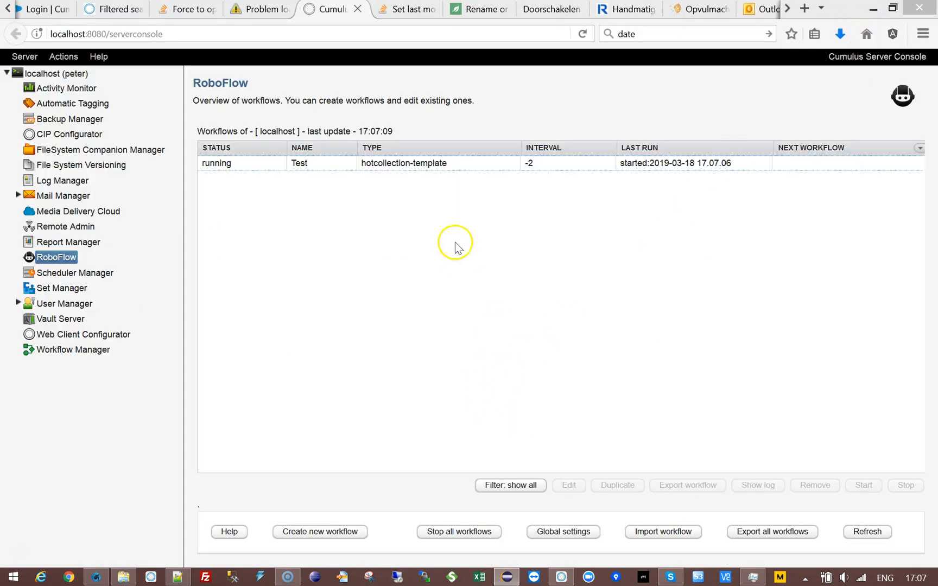
# Read the Test workflow's log for the annotation coordinates and switch back to the Balloon Race.BMP preview in Cumulus.
pyautogui.click(446, 172)
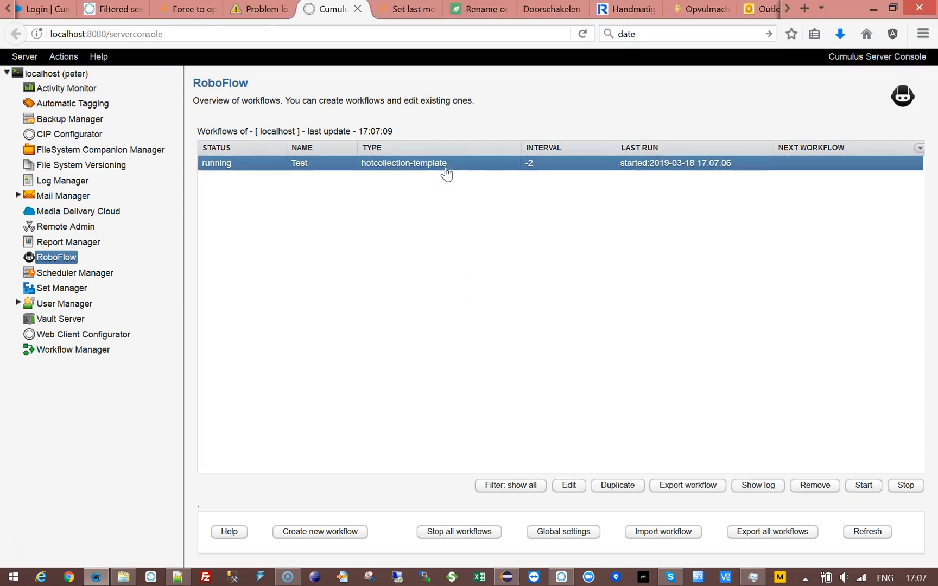
pyautogui.click(758, 486)
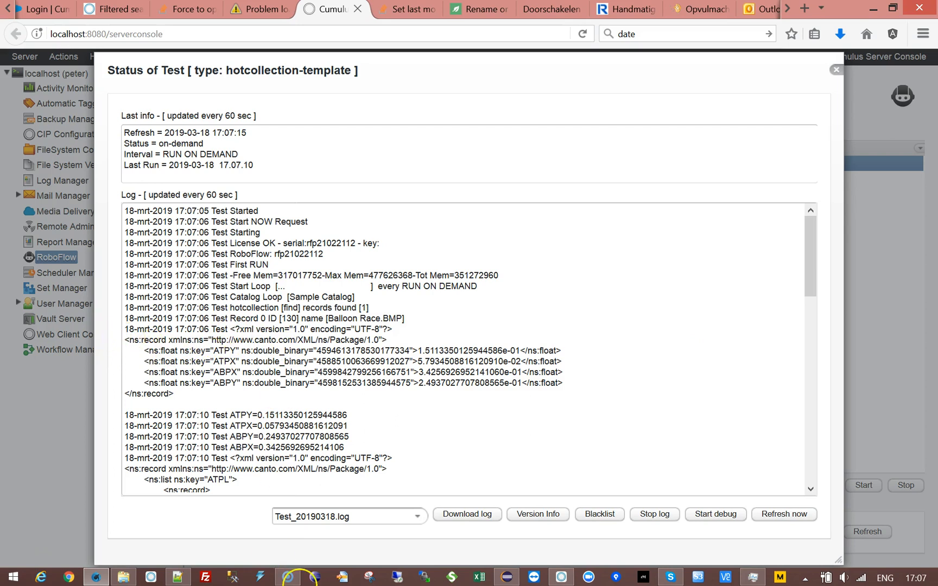
pyautogui.click(562, 576)
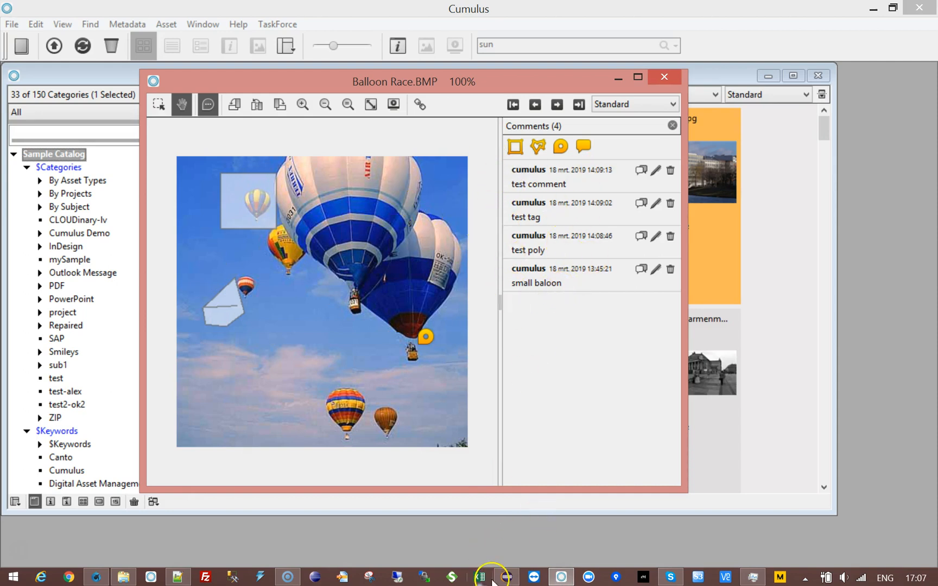
# Return to the Cumulus Server Console and examine the XML float entries of the first annotation record in the Test log.
pyautogui.click(178, 577)
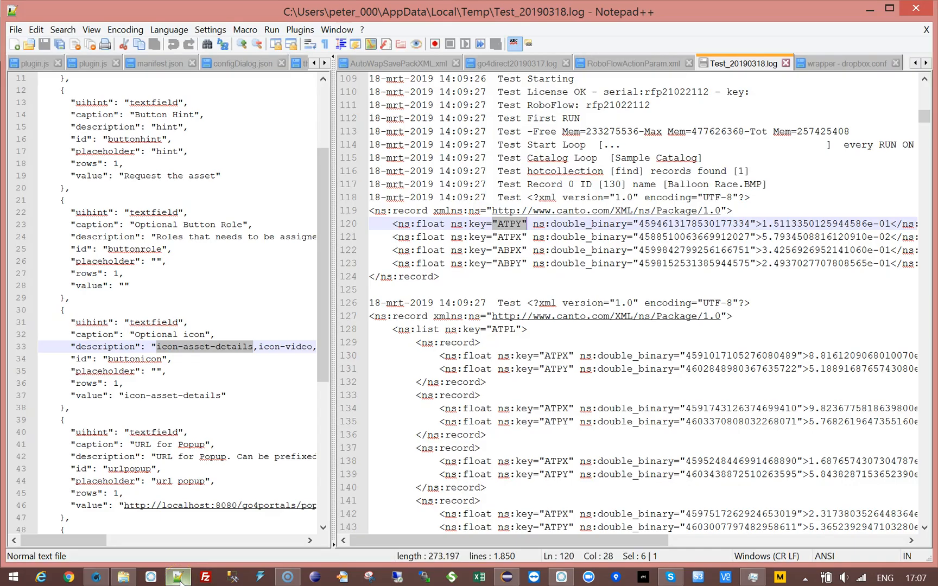
pyautogui.click(179, 580)
pyautogui.moveTo(104, 581)
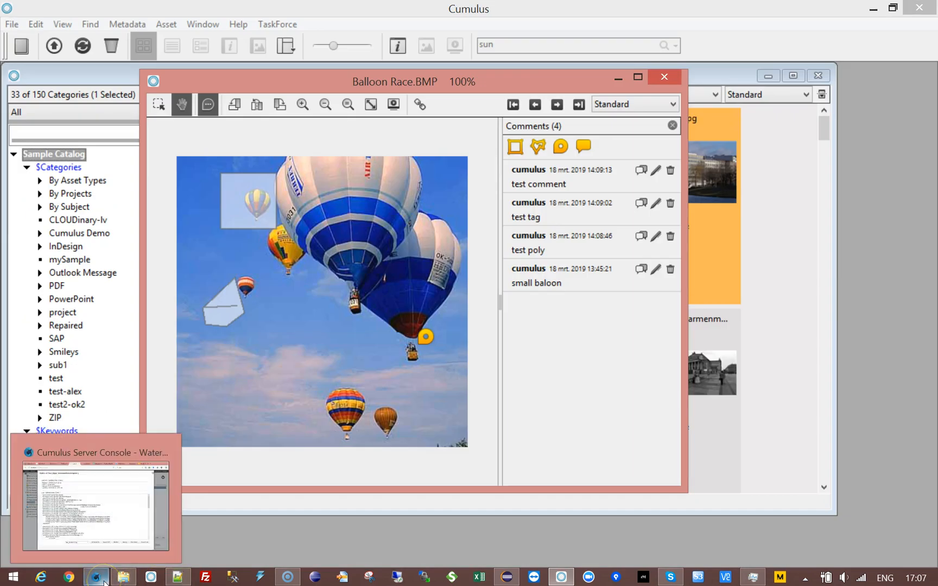
pyautogui.click(94, 540)
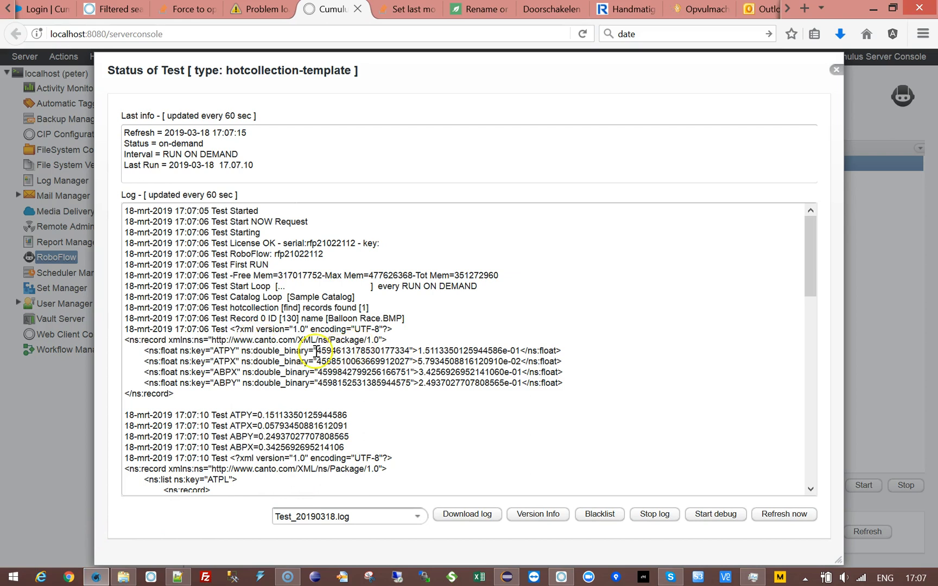
pyautogui.moveTo(144, 351); pyautogui.dragTo(601, 383)
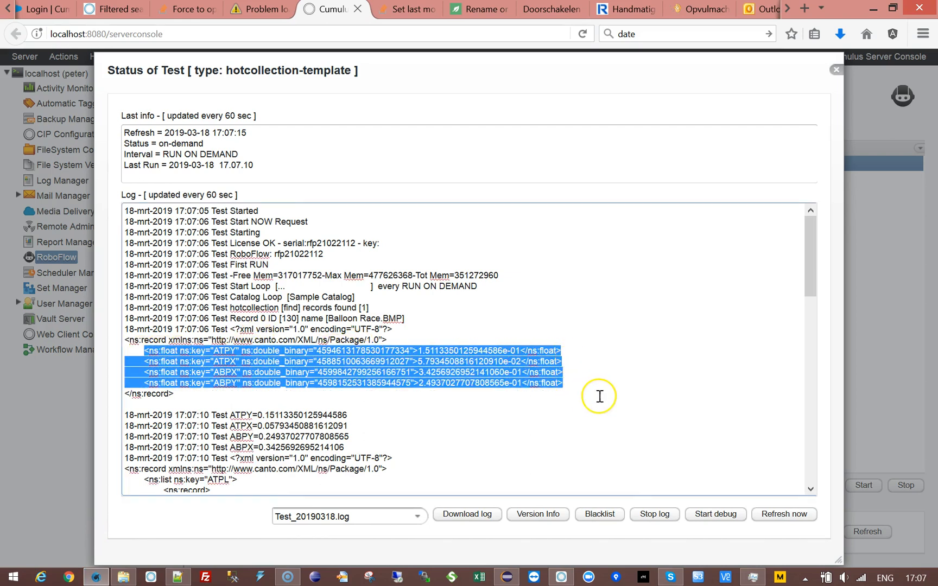
pyautogui.click(601, 373)
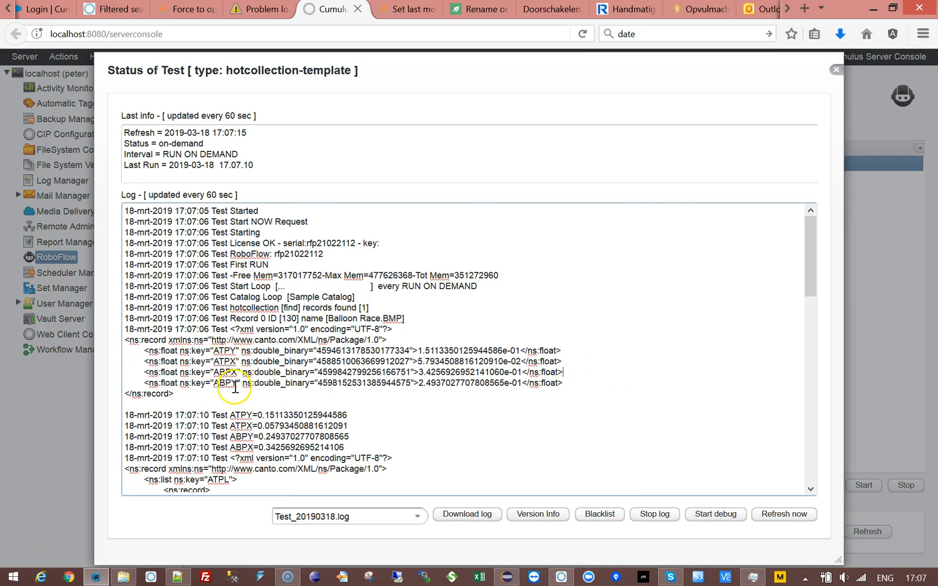
# Match the ATPY, ATPX and ABPY keys in the first record's XML with the coordinate lines logged below it.
pyautogui.scroll(-2, 592, 359)
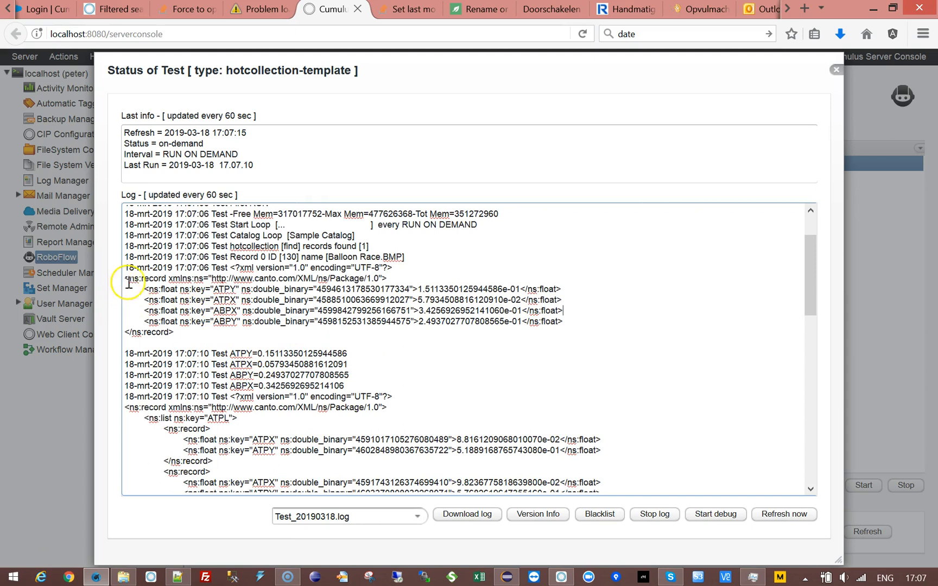
pyautogui.moveTo(130, 278); pyautogui.dragTo(168, 278)
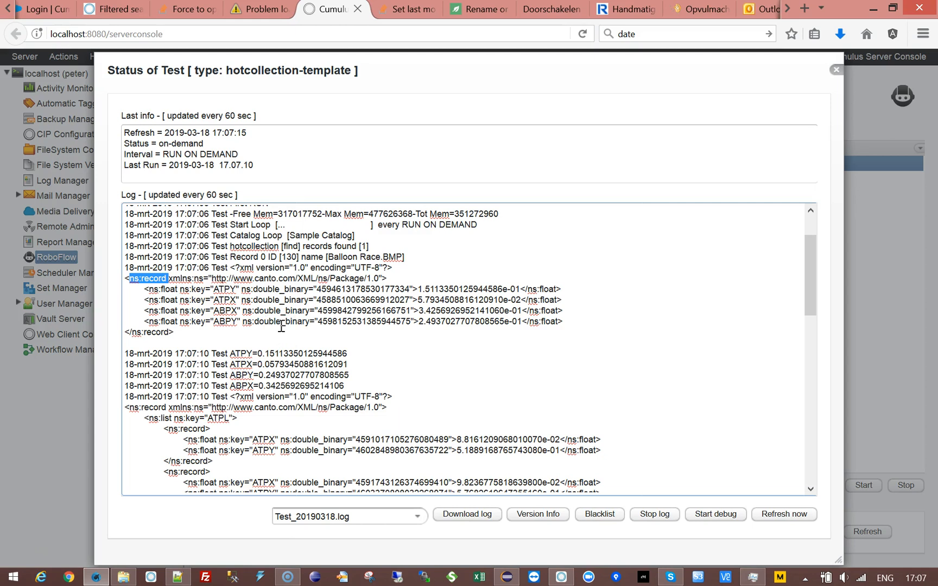
pyautogui.doubleClick(224, 290)
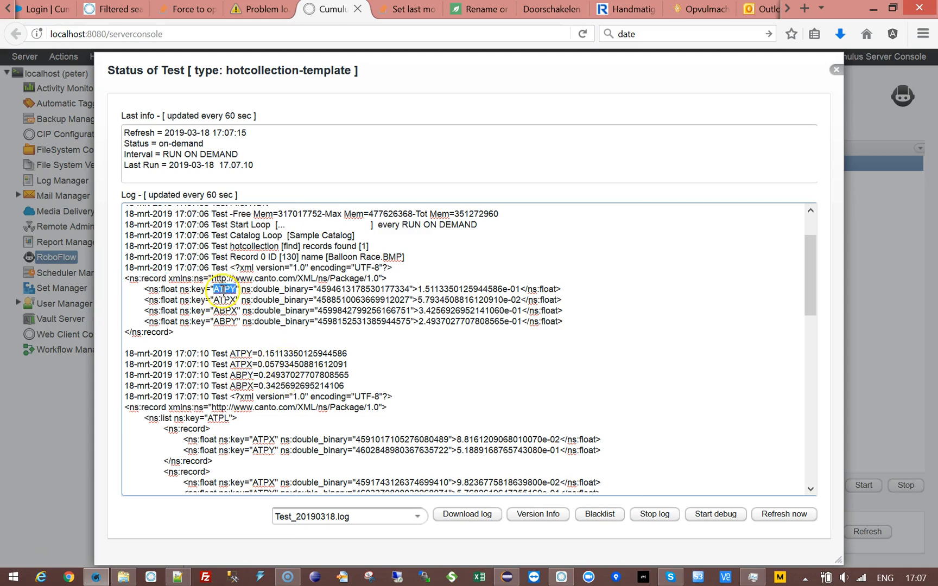
pyautogui.doubleClick(221, 299)
pyautogui.doubleClick(241, 353)
pyautogui.doubleClick(241, 364)
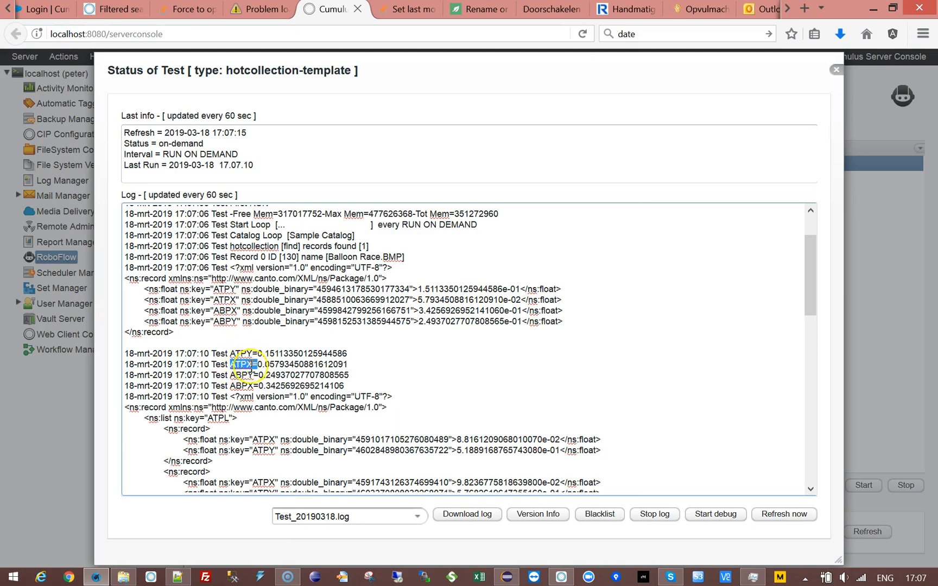
pyautogui.doubleClick(241, 375)
pyautogui.moveTo(256, 375); pyautogui.dragTo(259, 375)
# Compare the ABPY value in the XML with the extracted values in the four coordinate lines of the first record.
pyautogui.moveTo(415, 320); pyautogui.dragTo(504, 321)
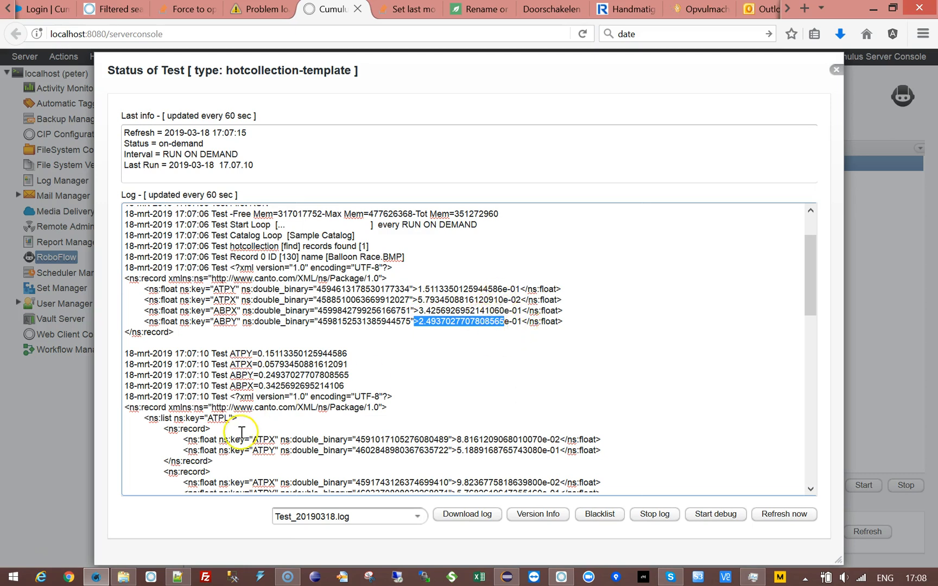
pyautogui.doubleClick(281, 384)
pyautogui.doubleClick(290, 373)
pyautogui.doubleClick(288, 364)
pyautogui.doubleClick(293, 353)
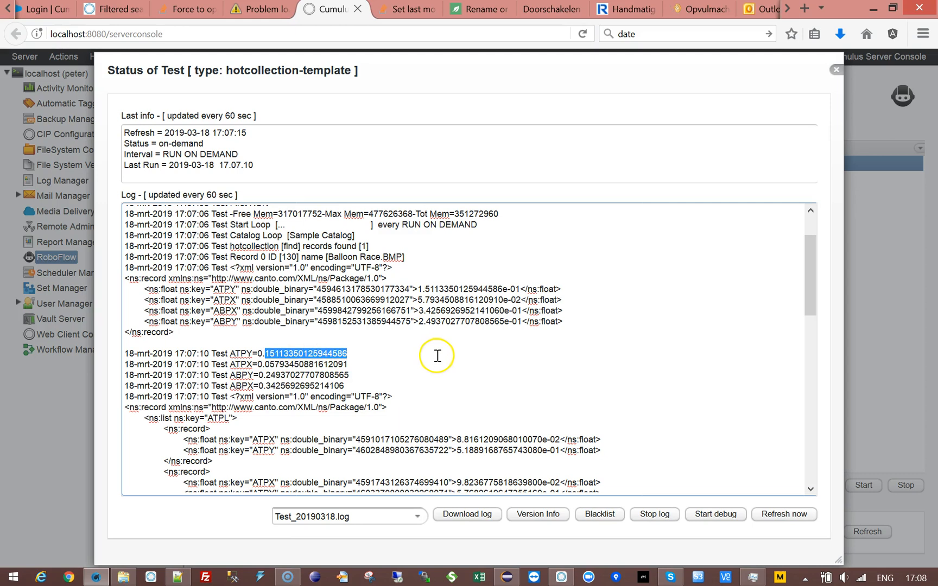
# Examine the ATPL list's ATPX and ATPY point records and the coordinate lines logged directly after the list.
pyautogui.scroll(-4, 438, 356)
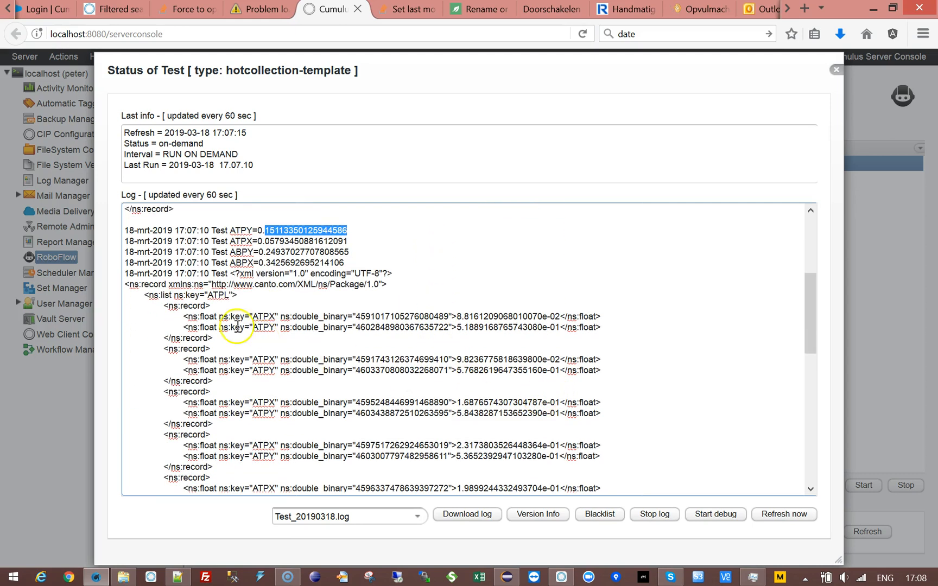
pyautogui.moveTo(183, 316); pyautogui.dragTo(307, 316)
pyautogui.scroll(-8, 465, 343)
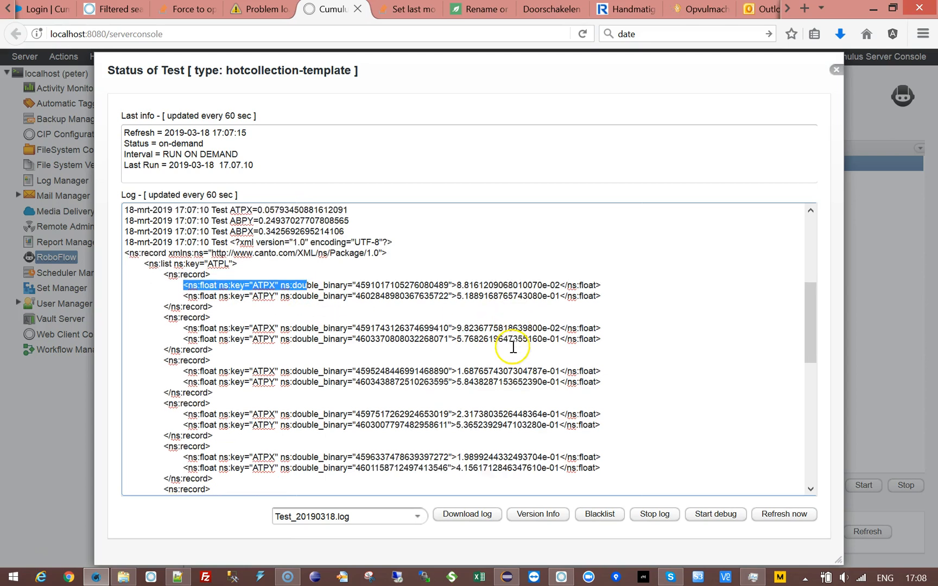
pyautogui.moveTo(199, 393); pyautogui.dragTo(283, 417)
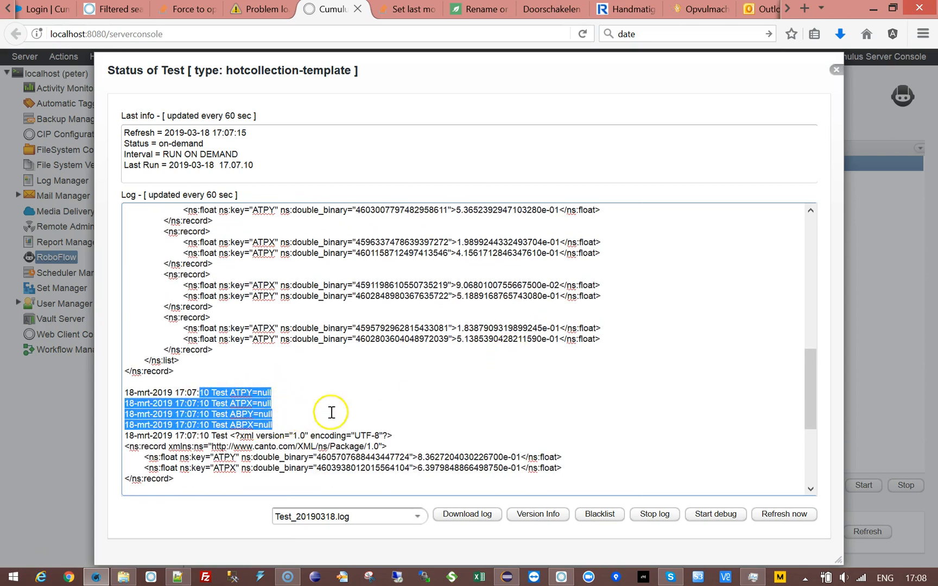
pyautogui.scroll(1, 810, 397)
# Review the start of the ATPL point list again and continue reading to the log's final records.
pyautogui.moveTo(810, 377); pyautogui.dragTo(812, 322)
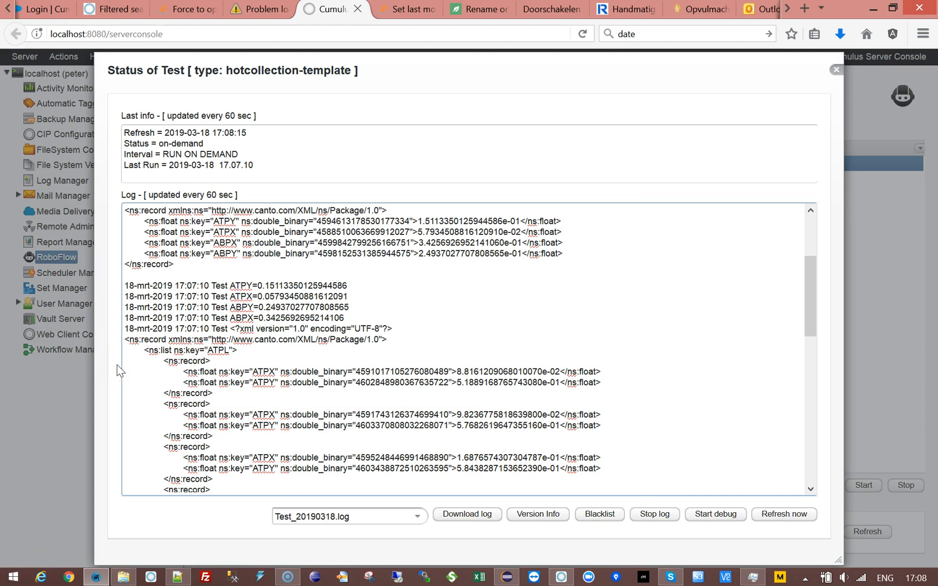
pyautogui.moveTo(125, 358); pyautogui.dragTo(266, 404)
pyautogui.doubleClick(266, 373)
pyautogui.scroll(-10, 310, 404)
pyautogui.scroll(-4, 312, 412)
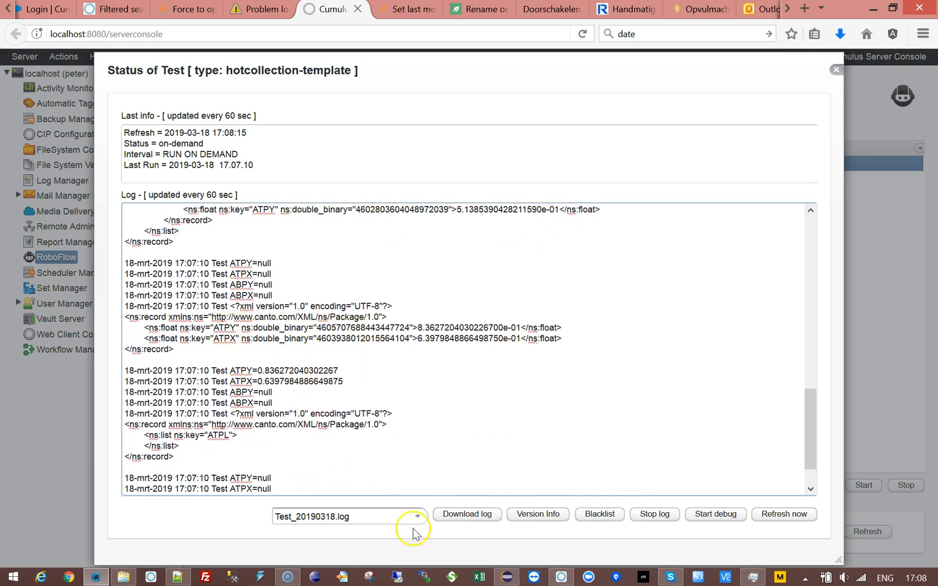
# Check the annotations on Balloon Race.BMP in Cumulus, then return to the log and examine the third record's ATPY and ATPX values.
pyautogui.click(561, 579)
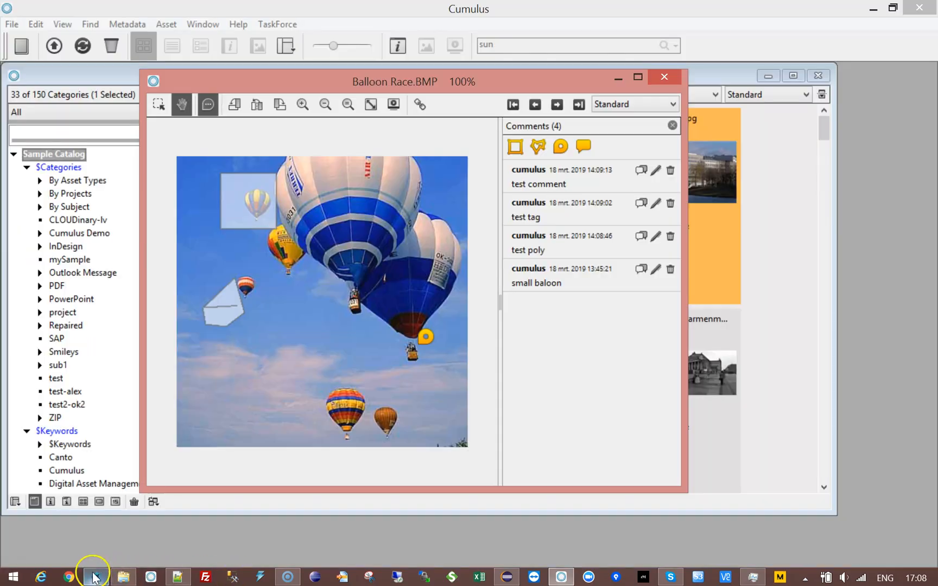
pyautogui.click(94, 576)
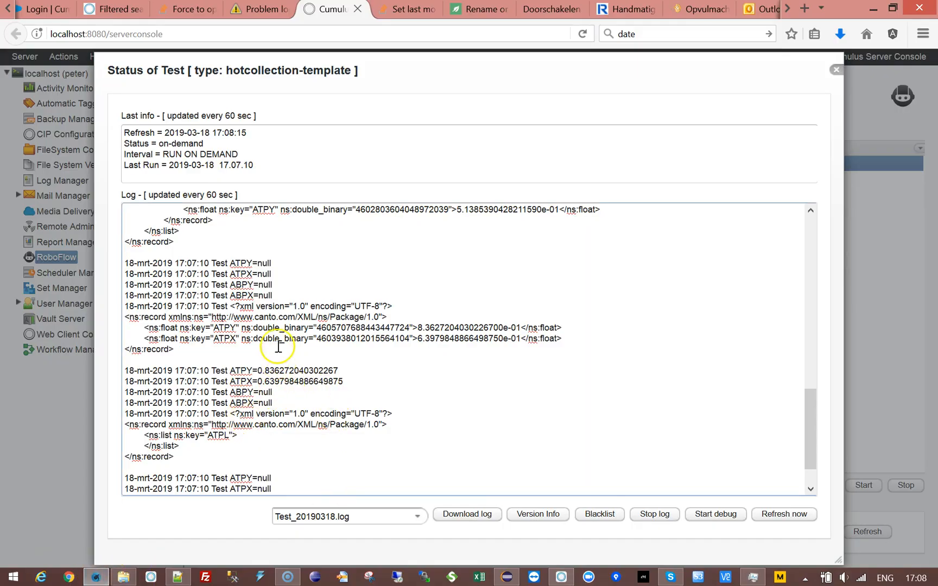
pyautogui.moveTo(212, 327); pyautogui.dragTo(240, 327)
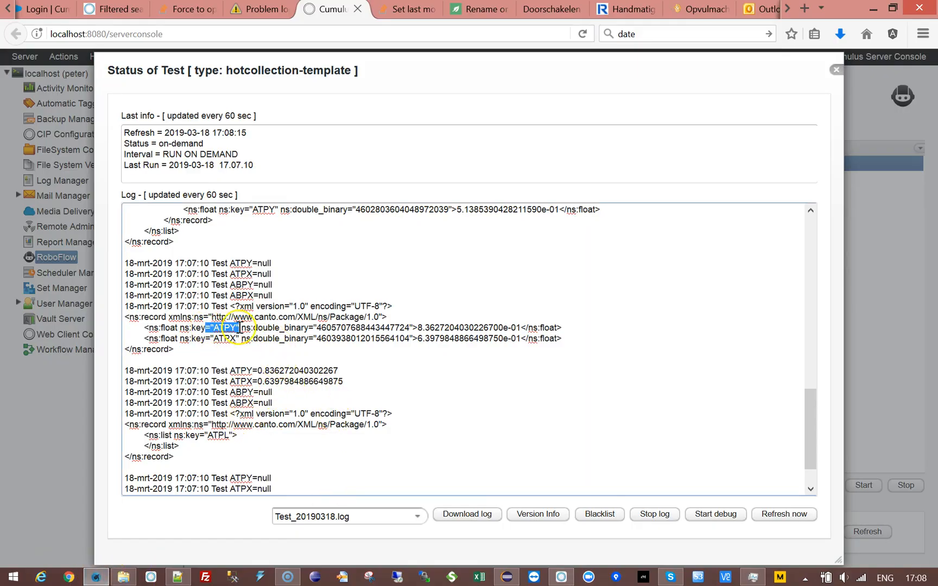
pyautogui.moveTo(226, 370); pyautogui.dragTo(359, 378)
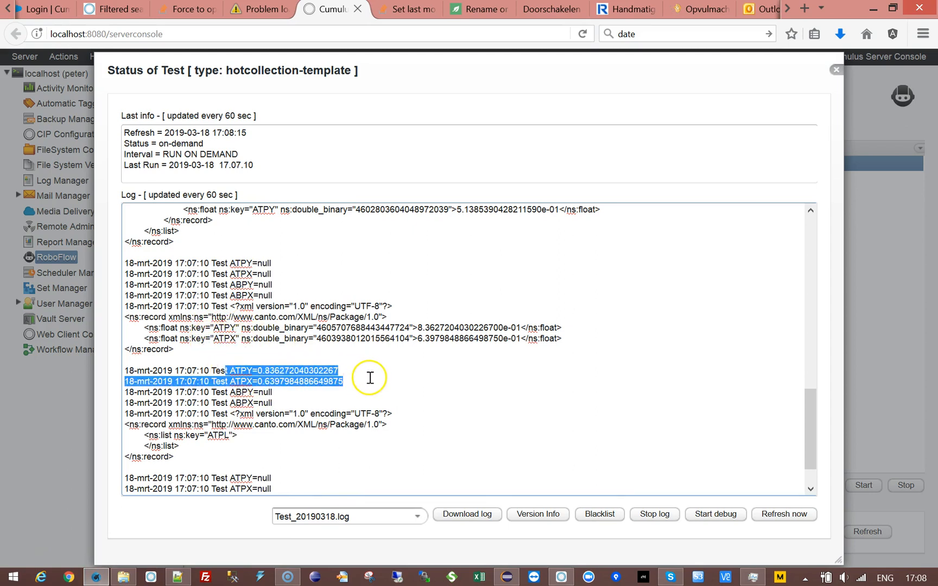
pyautogui.click(371, 379)
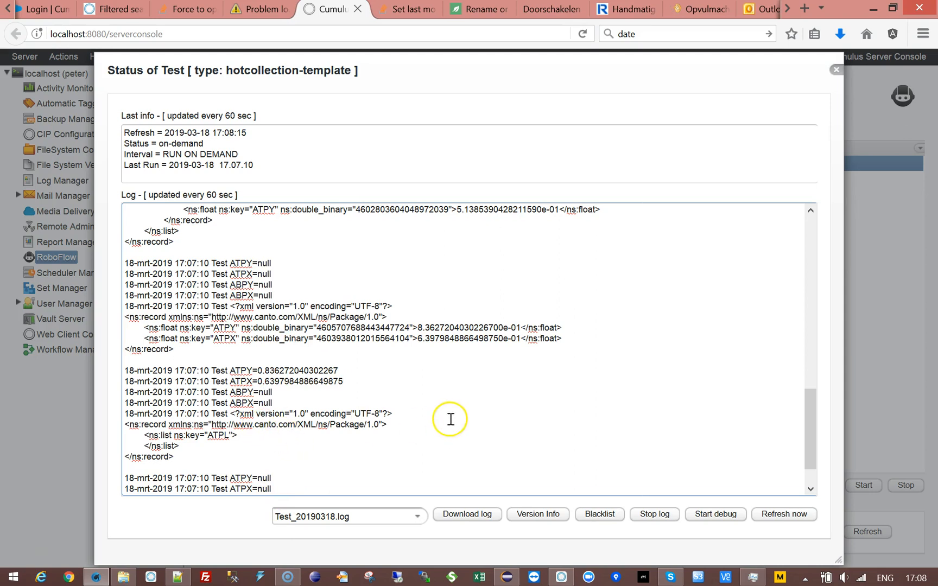
# Examine the last record's ATPL list and the four coordinate lines logged after it at the end of the log.
pyautogui.scroll(-2, 446, 417)
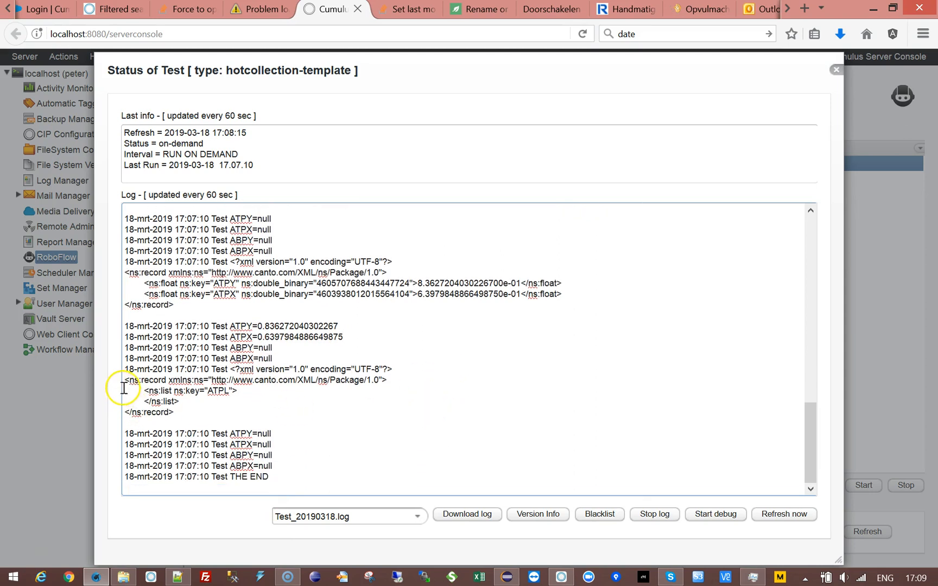
pyautogui.moveTo(124, 388); pyautogui.dragTo(179, 403)
pyautogui.click(217, 428)
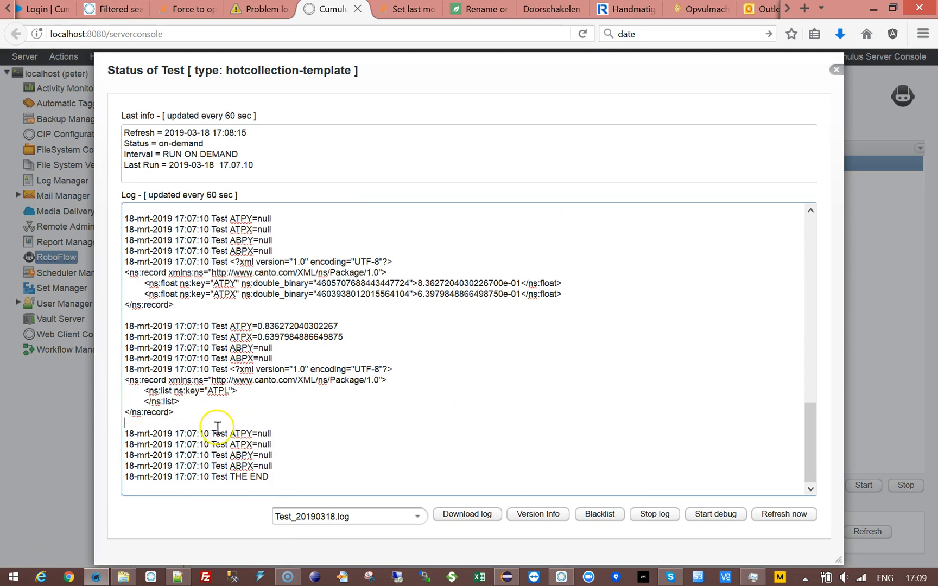
pyautogui.moveTo(213, 433); pyautogui.dragTo(273, 467)
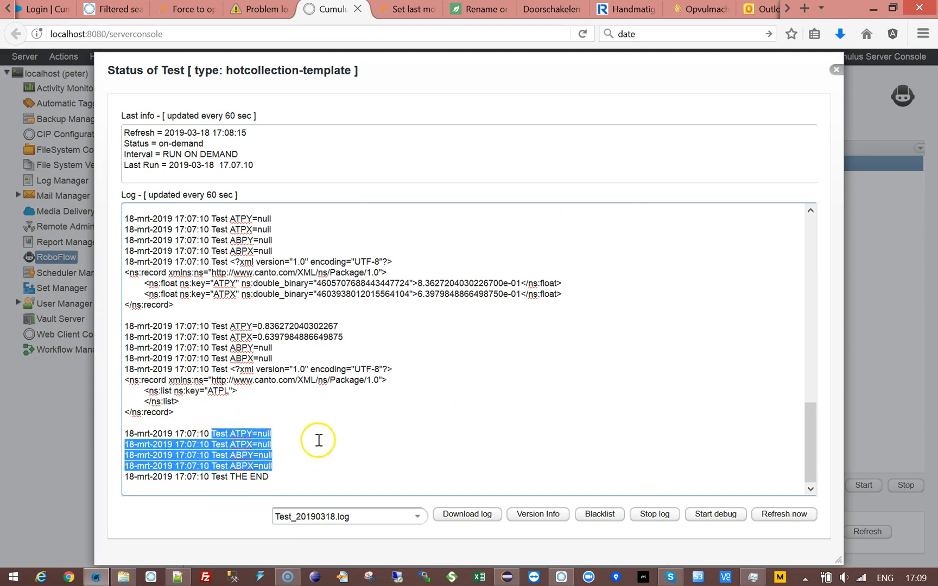
pyautogui.click(319, 440)
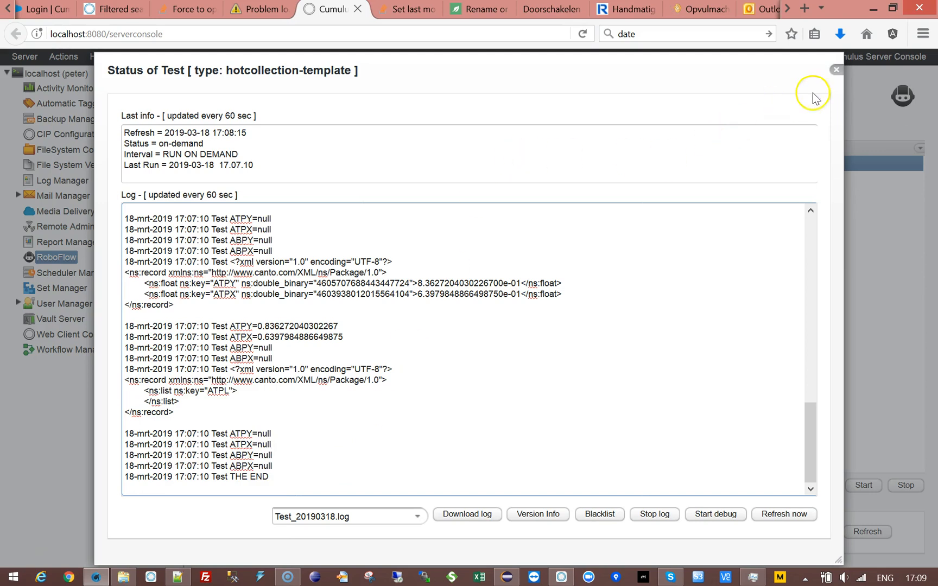
# Close the status log, open the Test workflow's action script for records and show the actions nested under process-table-field-records.
pyautogui.click(836, 70)
pyautogui.doubleClick(379, 163)
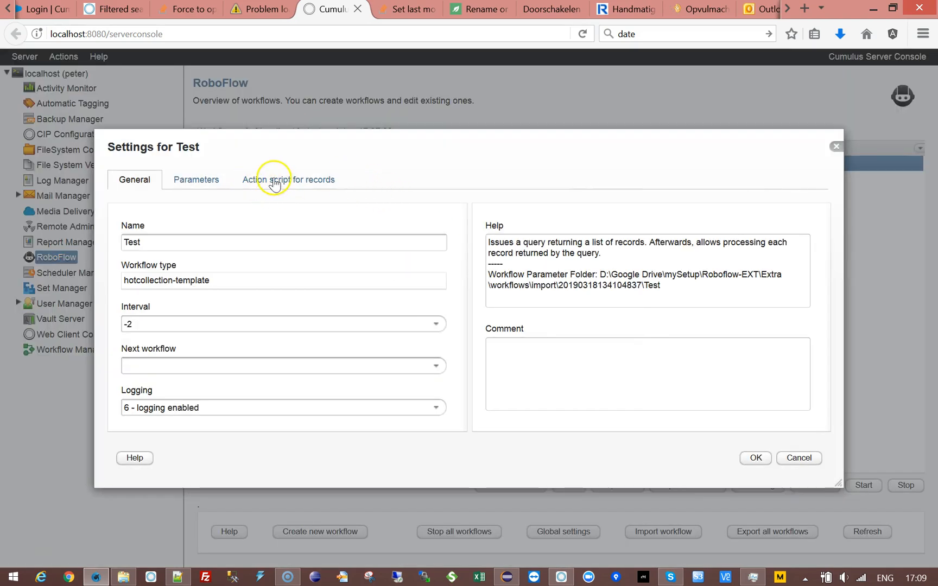
pyautogui.click(273, 182)
pyautogui.click(120, 252)
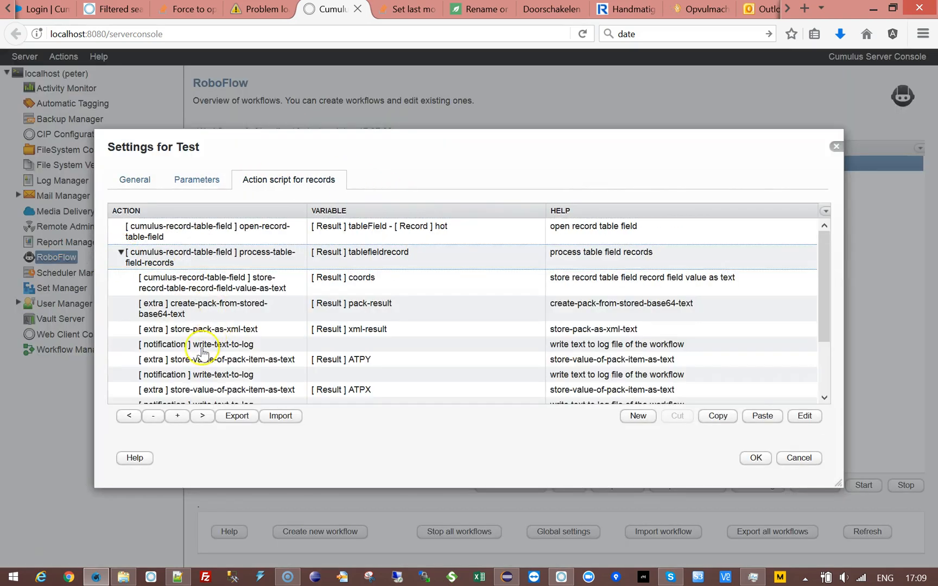
pyautogui.moveTo(823, 288); pyautogui.dragTo(822, 350)
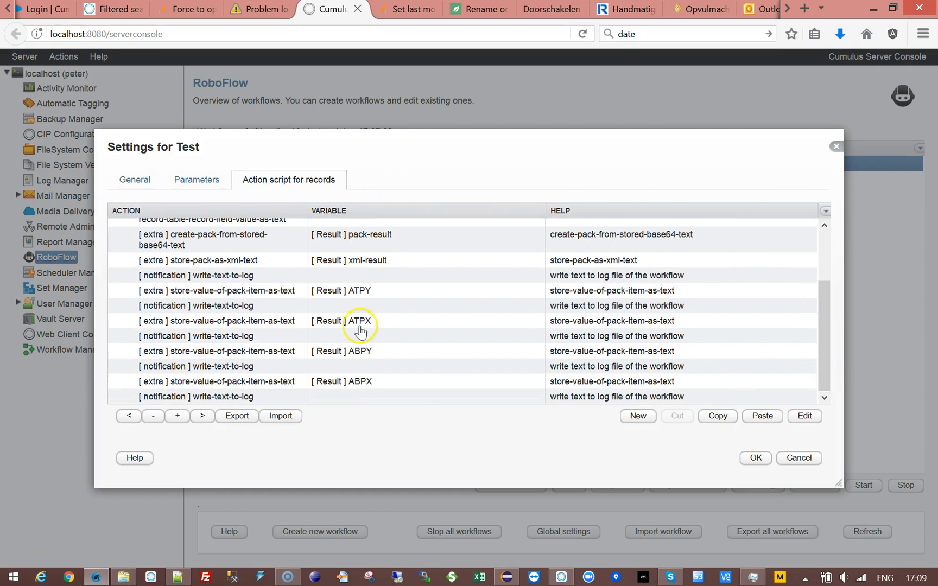
# Inspect the store-pack-as-xml-text action's settings, close them without changes and select the write-text-to-log action that follows it.
pyautogui.click(179, 263)
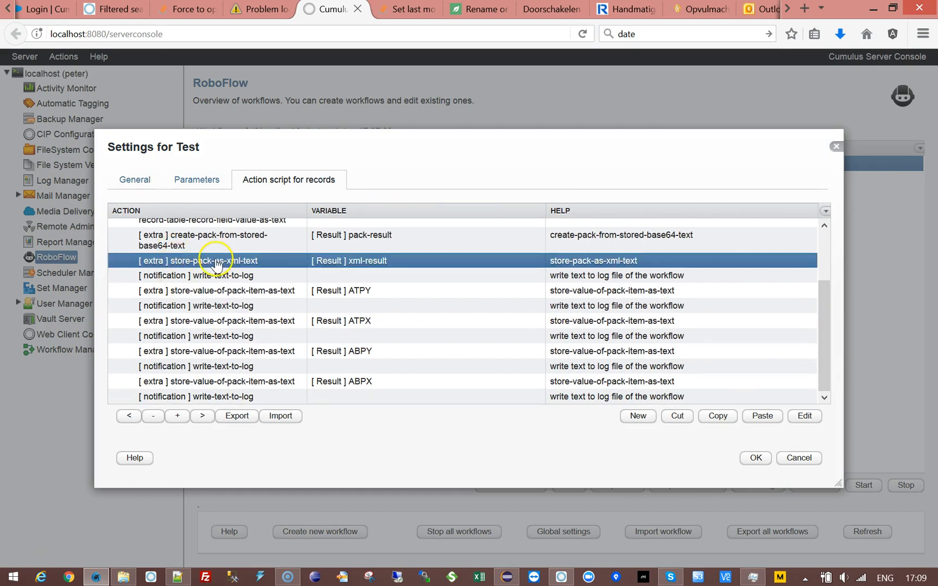
pyautogui.doubleClick(217, 265)
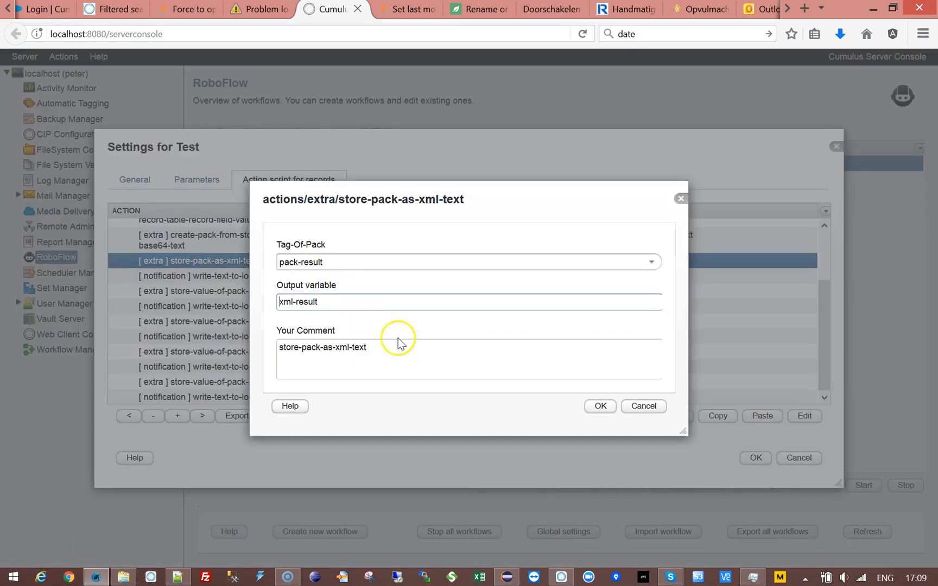
pyautogui.click(644, 407)
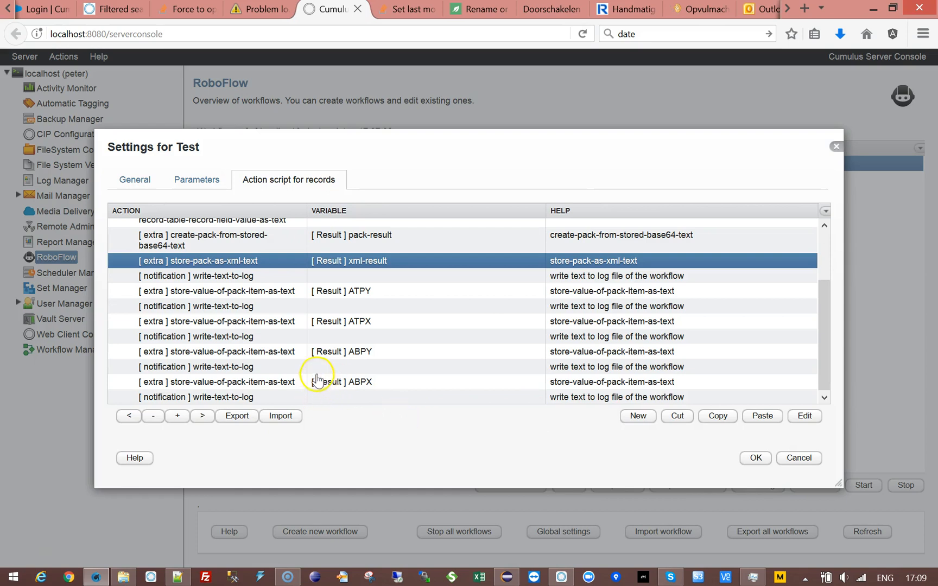
pyautogui.keyDown('shift'); pyautogui.click(248, 279); pyautogui.keyUp('shift')
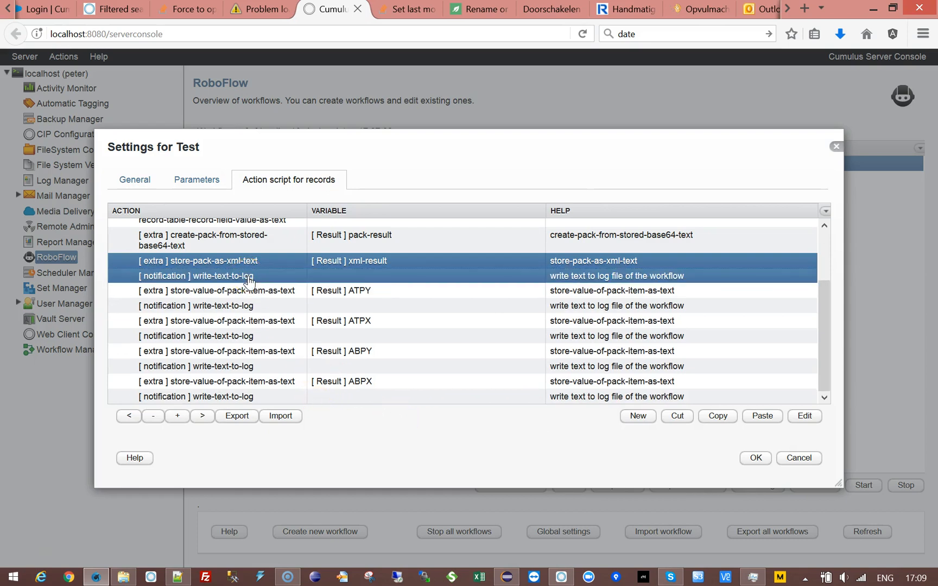
pyautogui.click(249, 278)
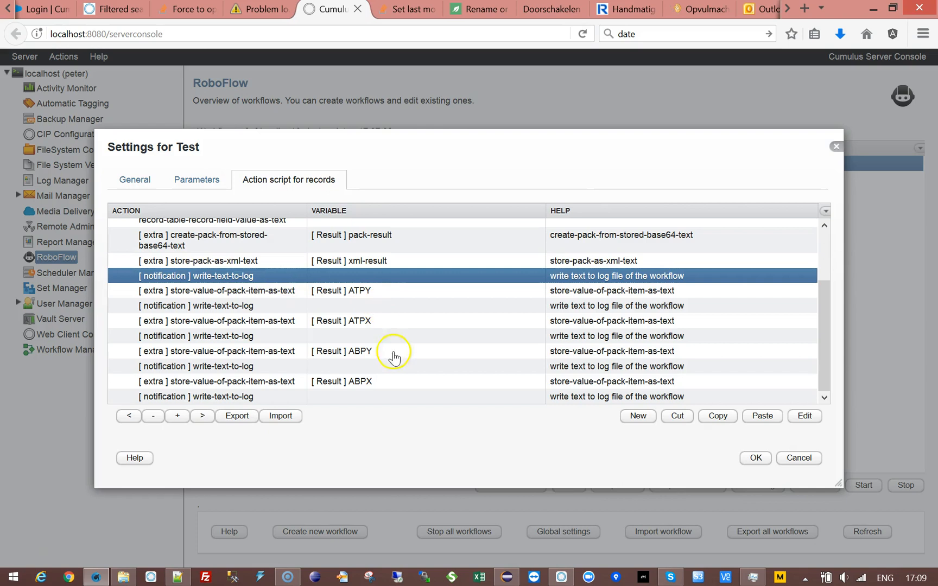
# Inspect the settings of the store-value-of-pack-item-as-text action that outputs ATPY and close them without changes.
pyautogui.click(272, 293)
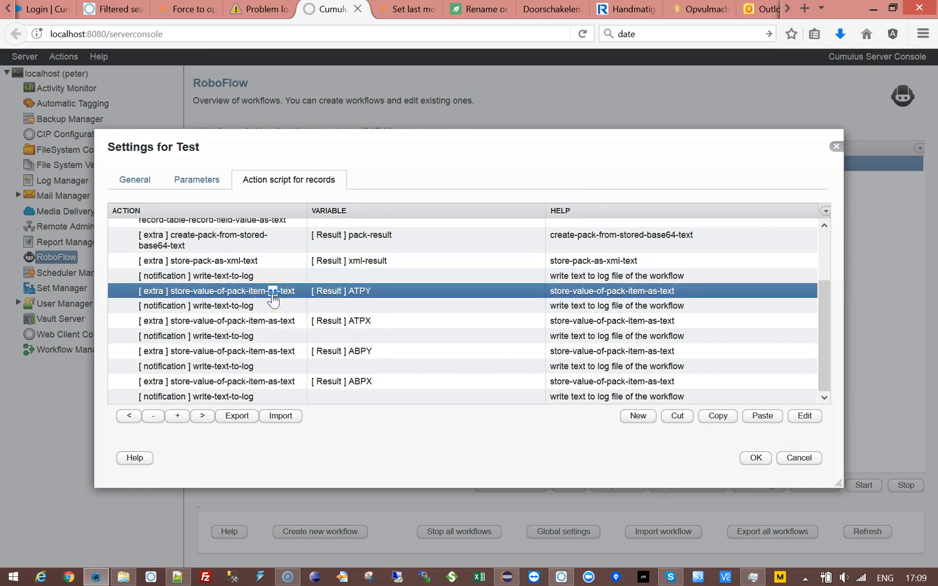
pyautogui.doubleClick(272, 298)
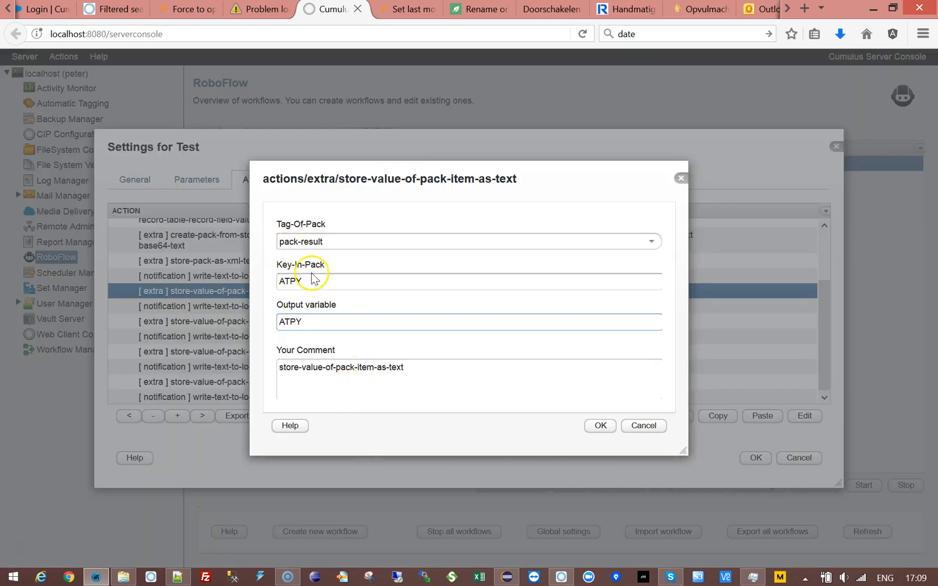
pyautogui.click(645, 427)
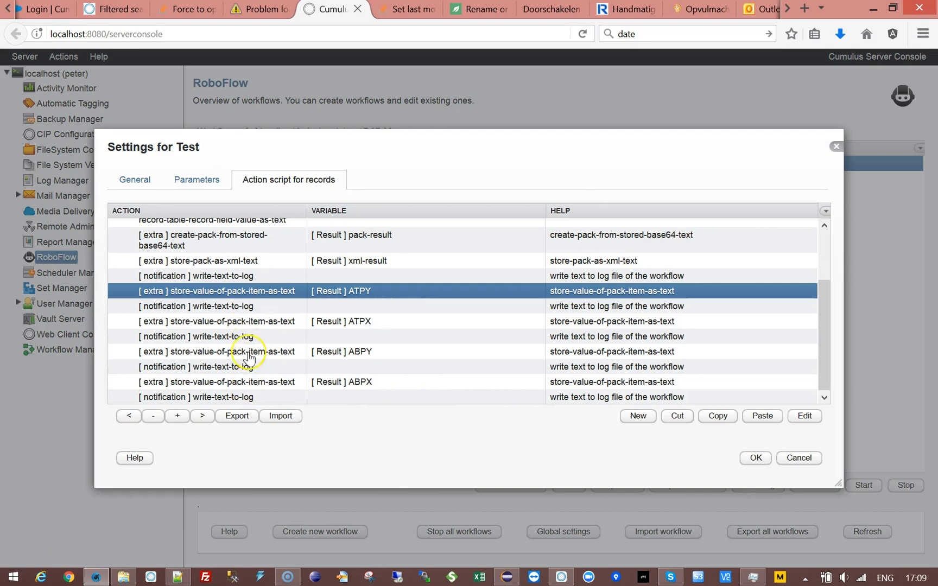
# Check the ATPY tag in the write-text-to-log action that follows, then leave the action and the Test workflow settings without saving.
pyautogui.doubleClick(244, 308)
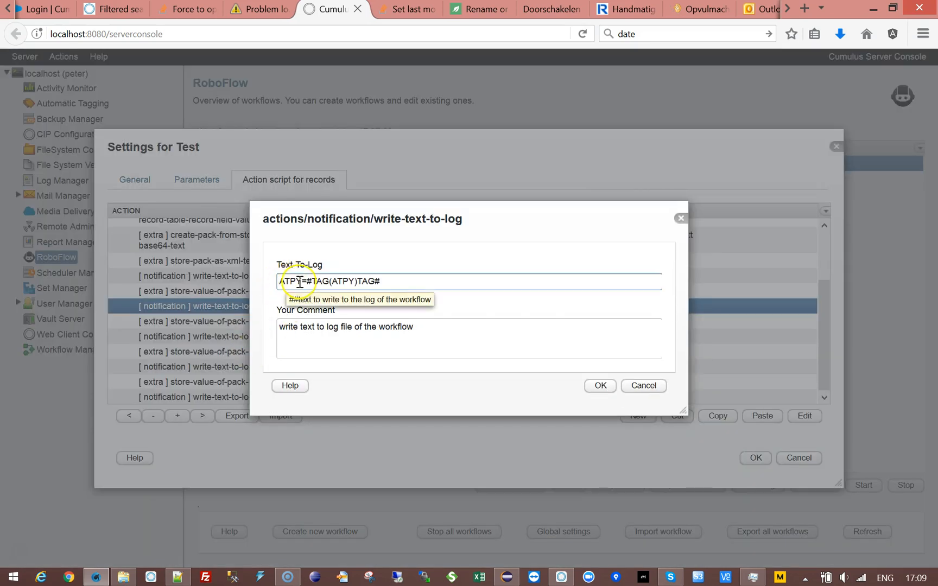
pyautogui.doubleClick(336, 281)
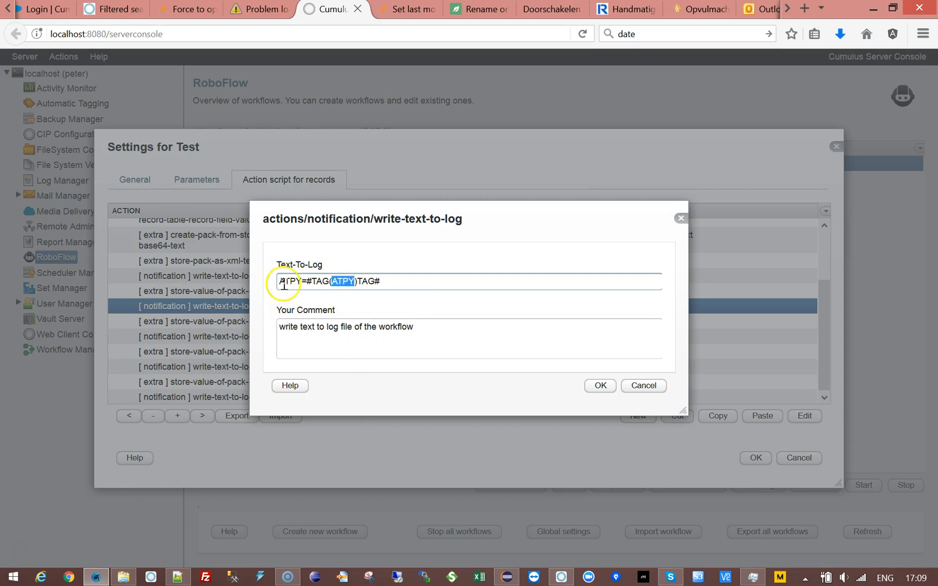
pyautogui.click(642, 386)
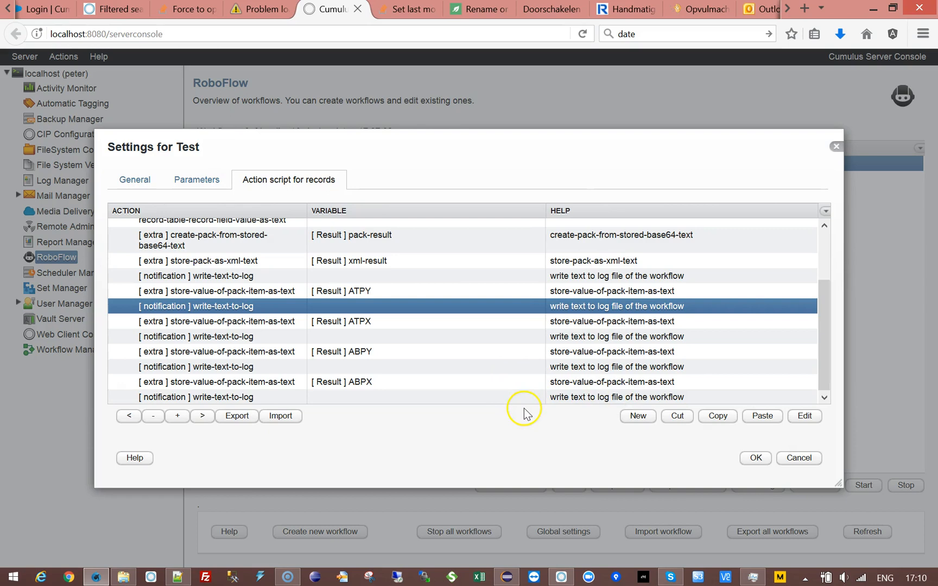
pyautogui.click(801, 461)
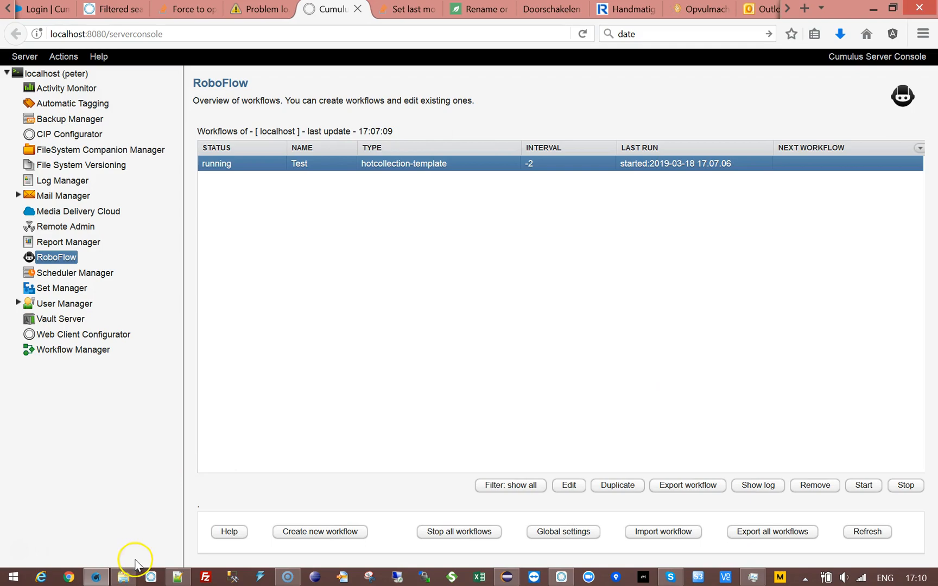
# Switch to File Explorer and open RoboFlow.xml from the Extra setup folder in Notepad++, giving its pane more width.
pyautogui.click(124, 577)
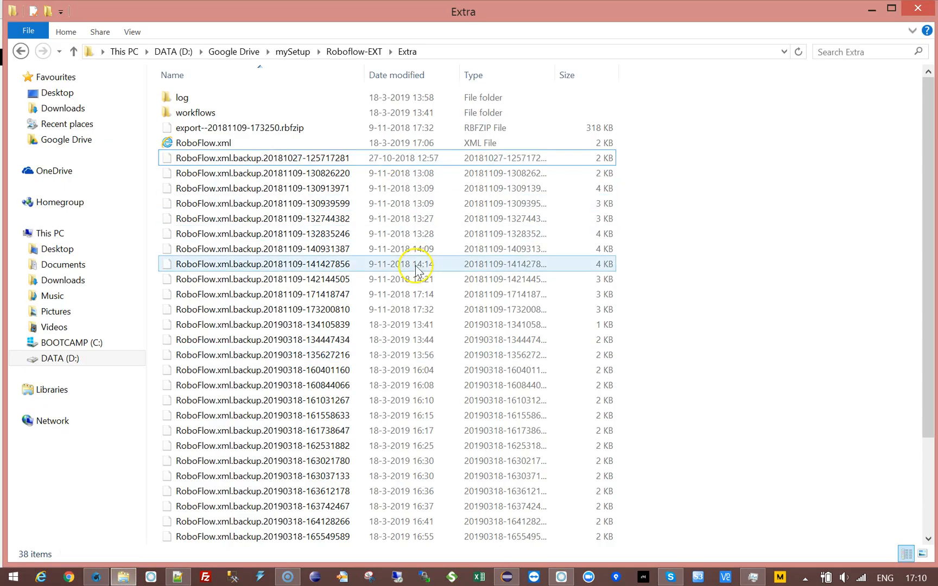
pyautogui.click(170, 147)
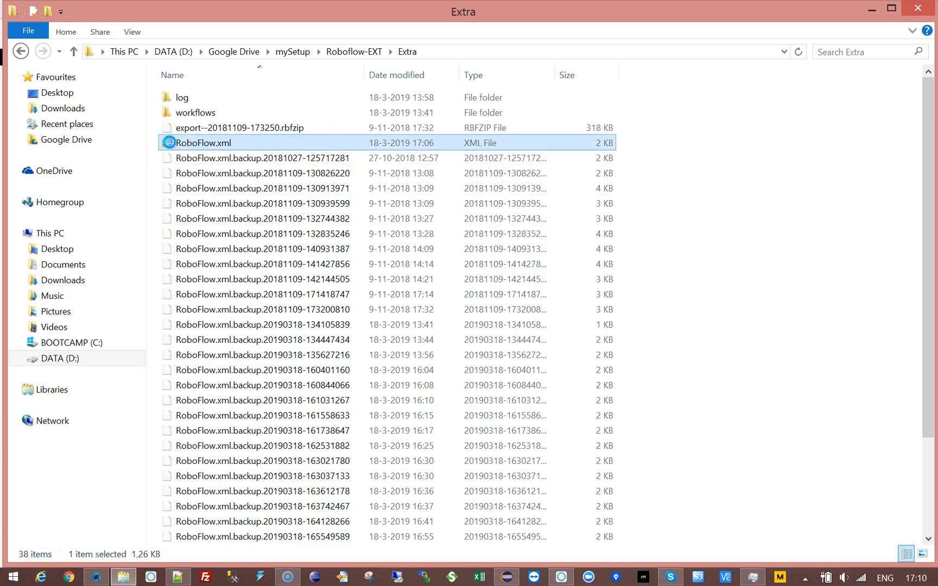
pyautogui.rightClick(168, 142)
pyautogui.click(250, 183)
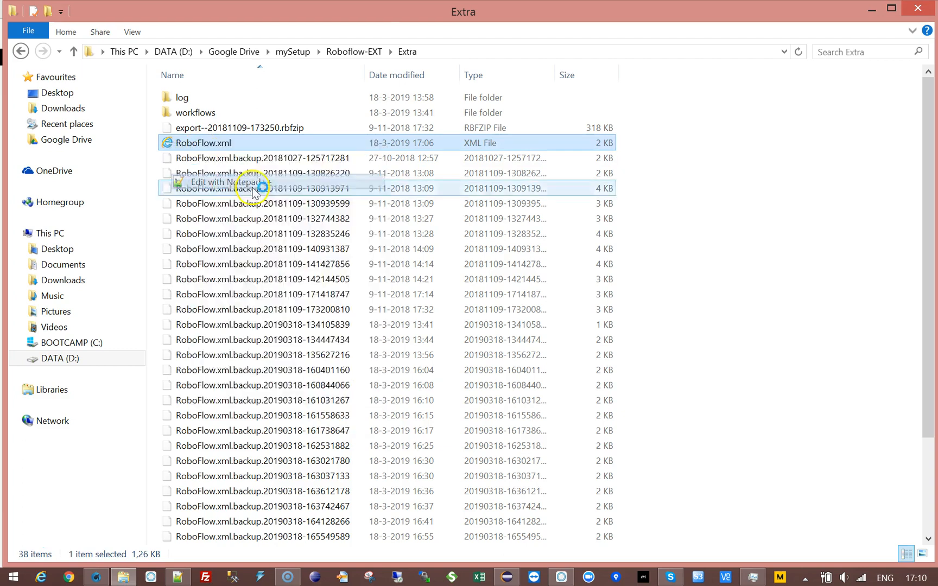
pyautogui.moveTo(329, 266); pyautogui.dragTo(142, 260)
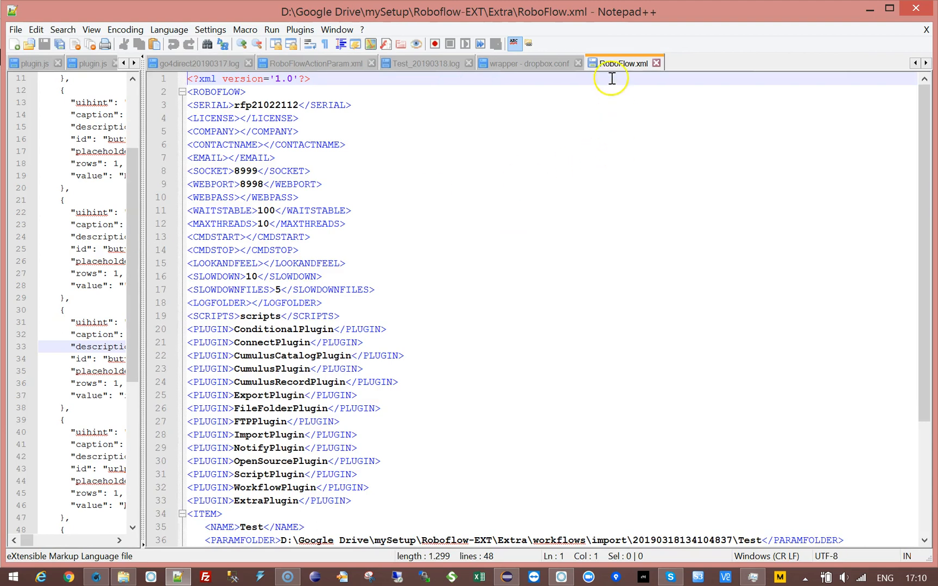
# Highlight the ExtraPlugin entry in RoboFlow.xml to examine it, then minimise Notepad++.
pyautogui.moveTo(188, 498); pyautogui.dragTo(355, 500)
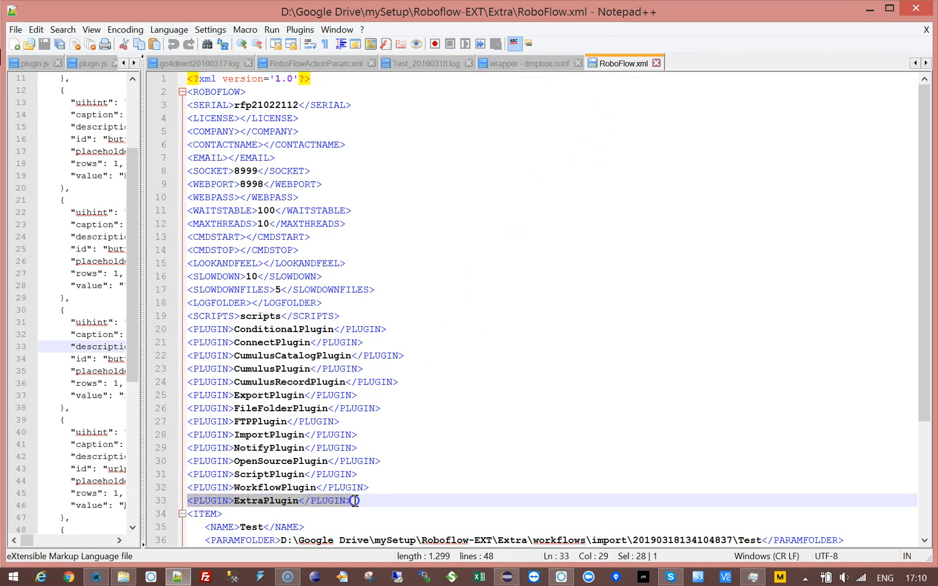
pyautogui.click(393, 502)
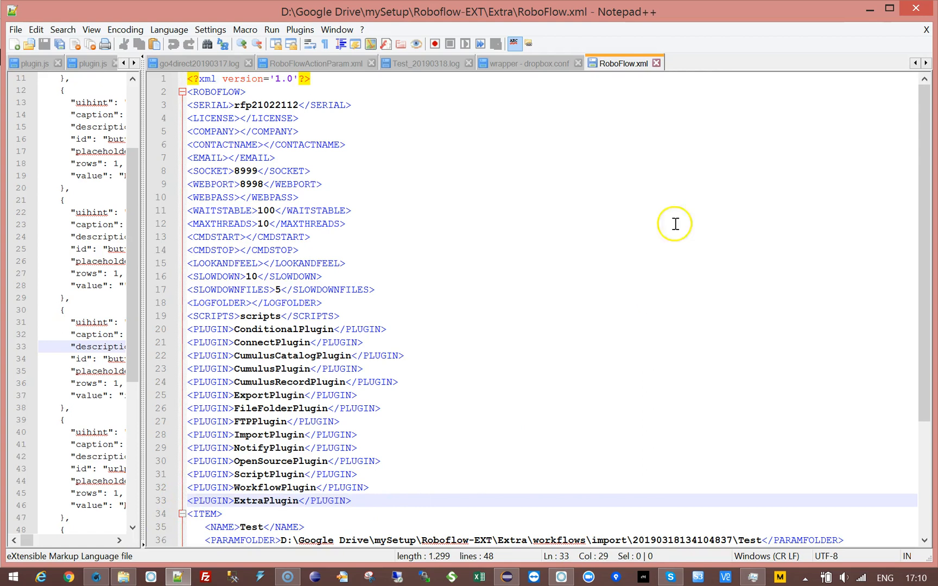
pyautogui.click(870, 11)
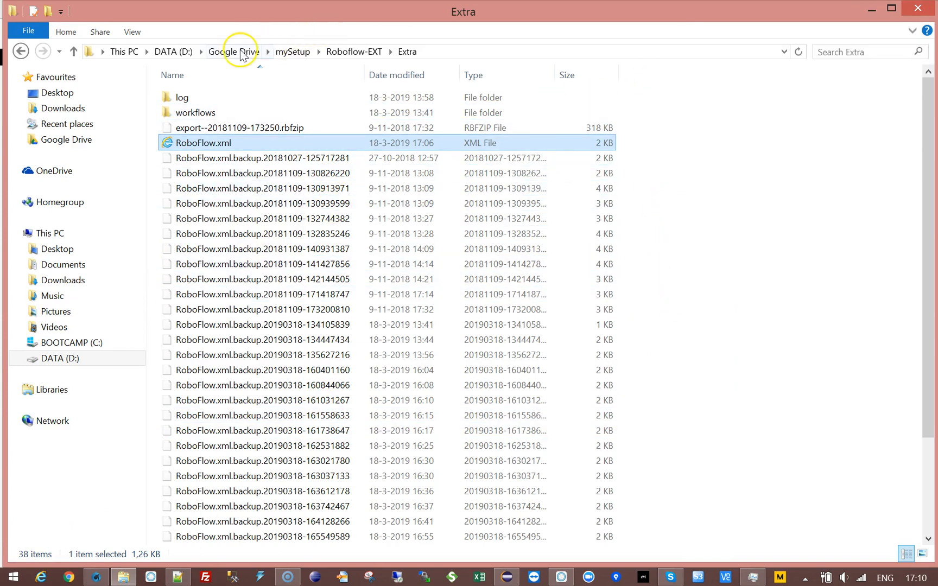
# Browse to D:\Software\Canto\Canto RoboFlow and select RoboFlowEXT.jar.
pyautogui.click(183, 55)
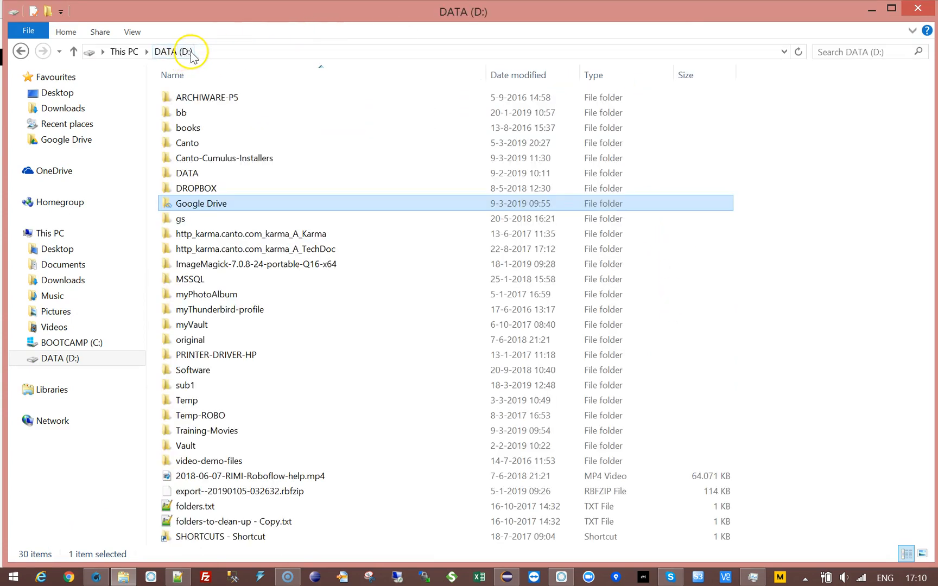
pyautogui.doubleClick(255, 359)
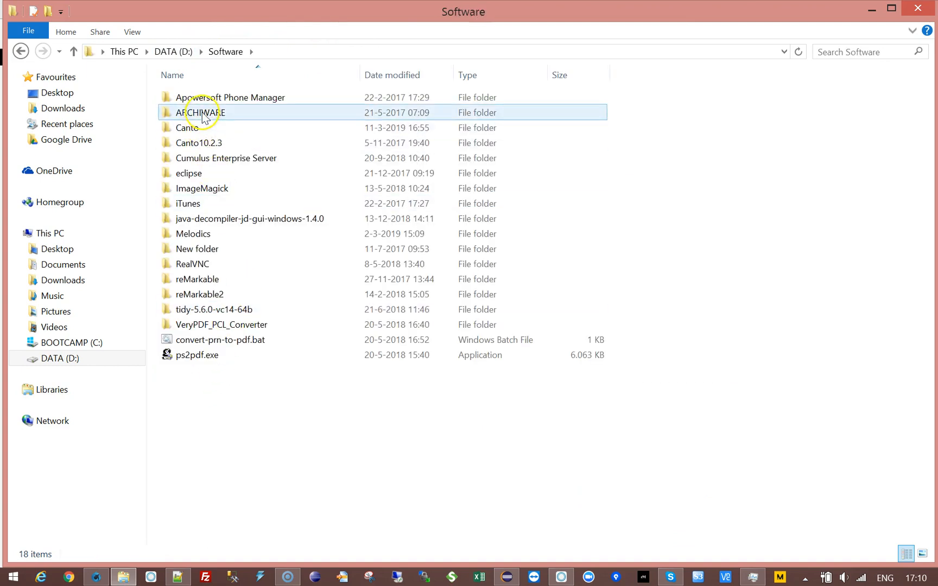
pyautogui.doubleClick(209, 127)
pyautogui.doubleClick(227, 103)
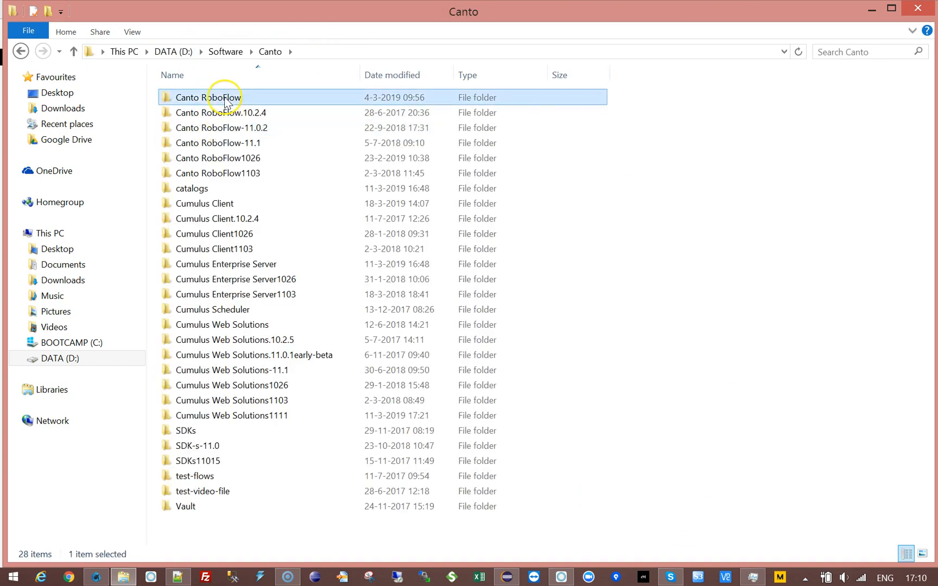
pyautogui.click(416, 444)
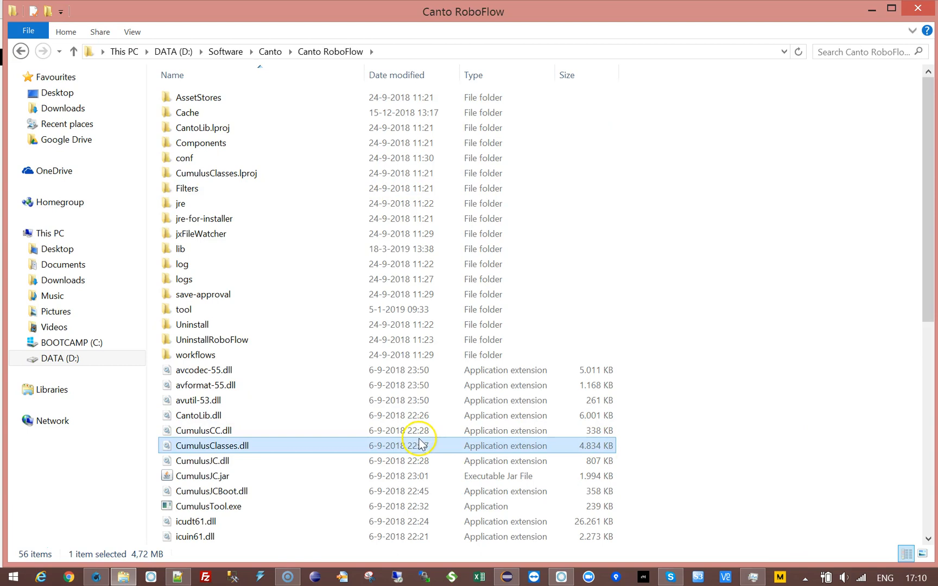
pyautogui.press('r')
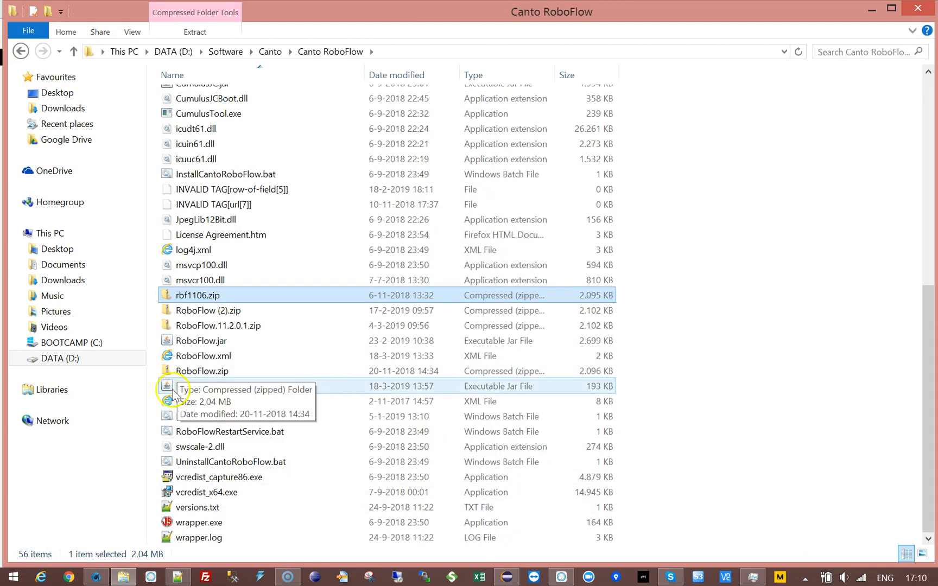
pyautogui.click(201, 389)
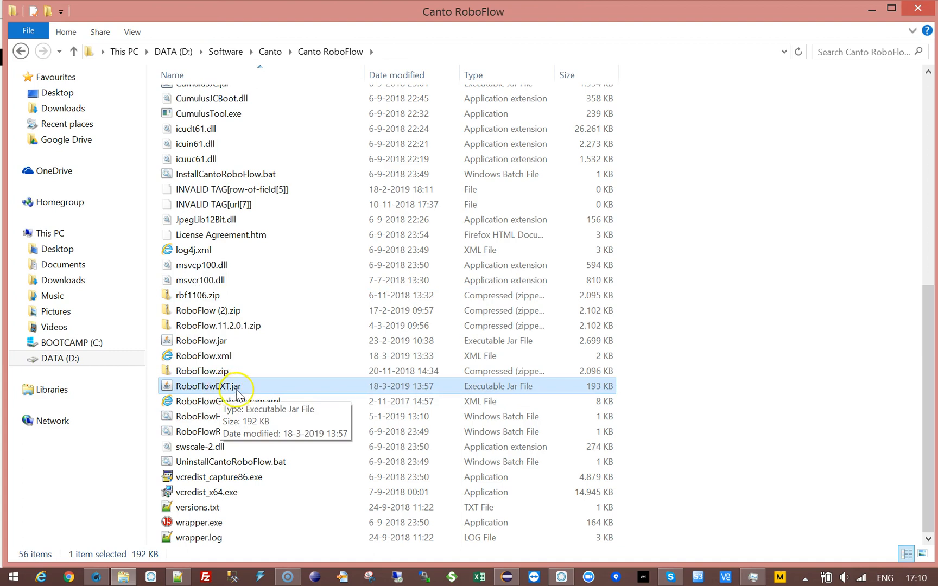
# Open wrapper.conf from the Canto RoboFlow conf folder in Notepad++ and widen its pane to show the full lines.
pyautogui.moveTo(927, 351); pyautogui.dragTo(843, 111)
pyautogui.click(181, 163)
pyautogui.doubleClick(181, 162)
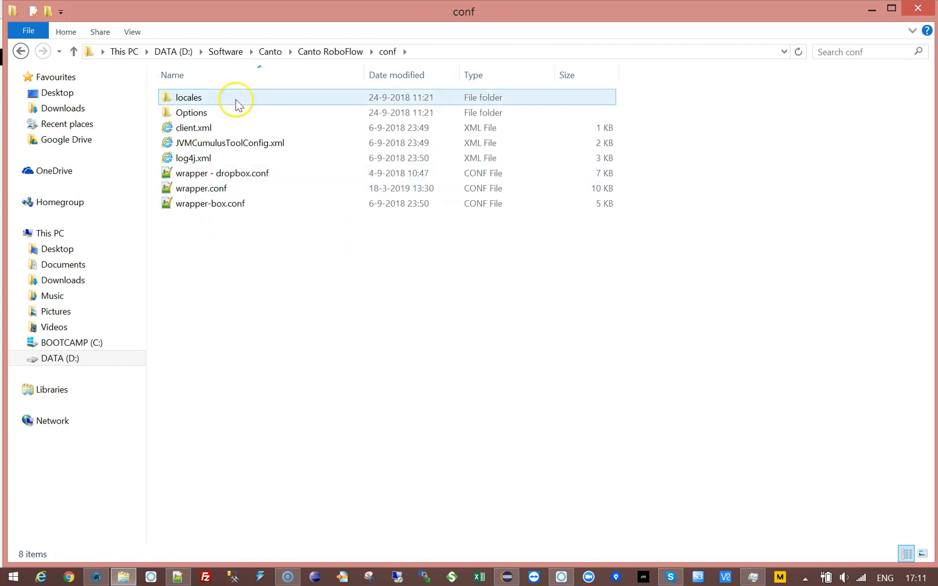
pyautogui.click(195, 188)
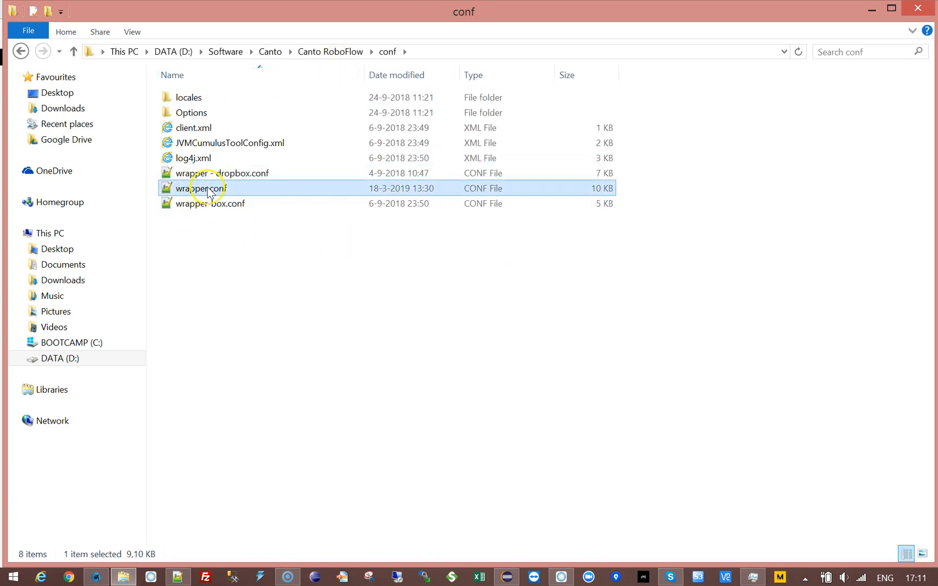
pyautogui.rightClick(207, 187)
pyautogui.click(264, 211)
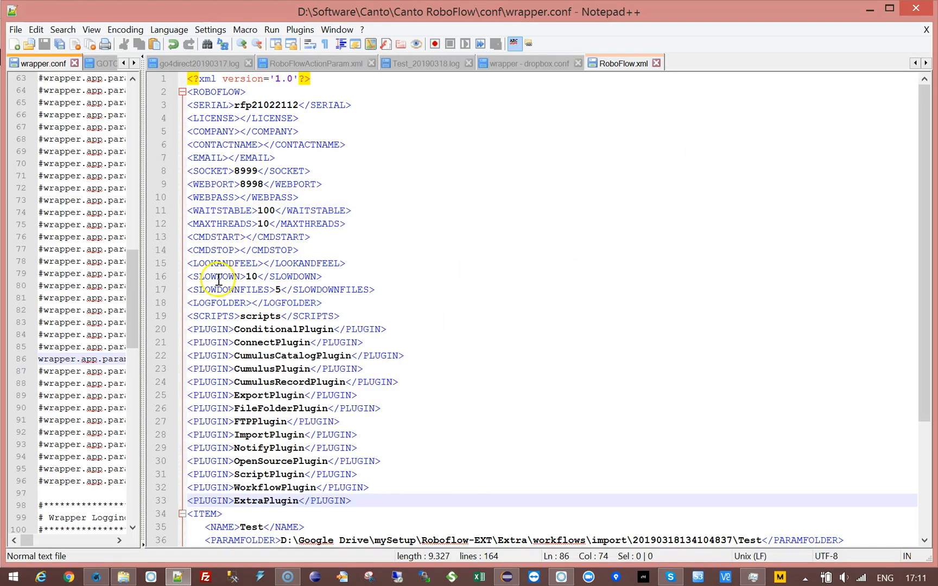
pyautogui.moveTo(140, 301); pyautogui.dragTo(733, 162)
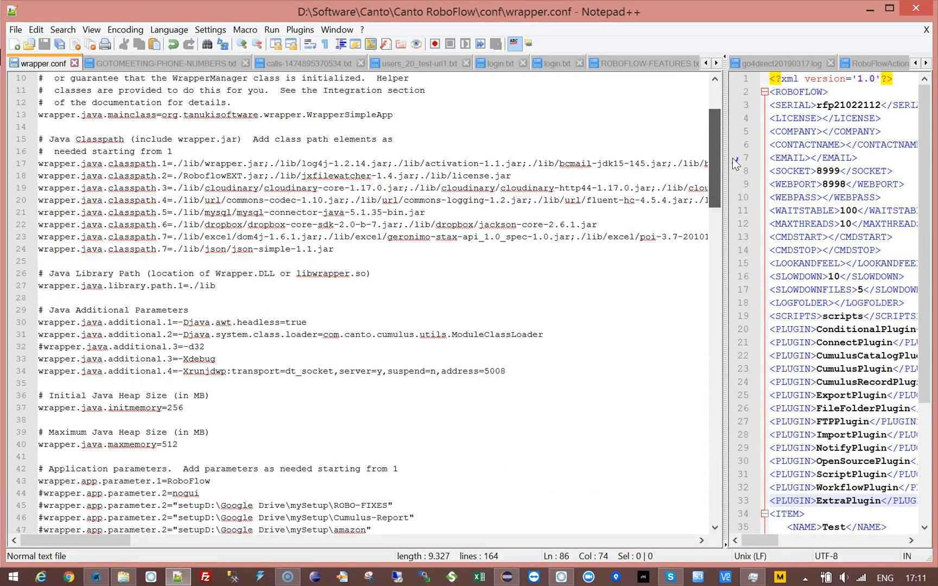
# Examine the Java classpath entries for RoboflowEXT.jar, dropbox, excel and cloudinary in wrapper.conf, then minimise Notepad++.
pyautogui.moveTo(37, 176); pyautogui.dragTo(250, 173)
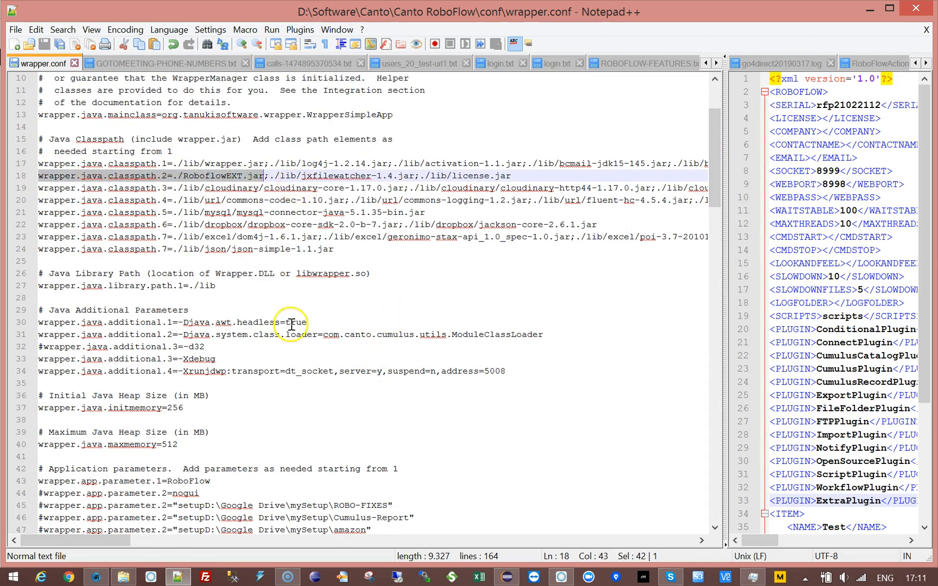
pyautogui.doubleClick(217, 225)
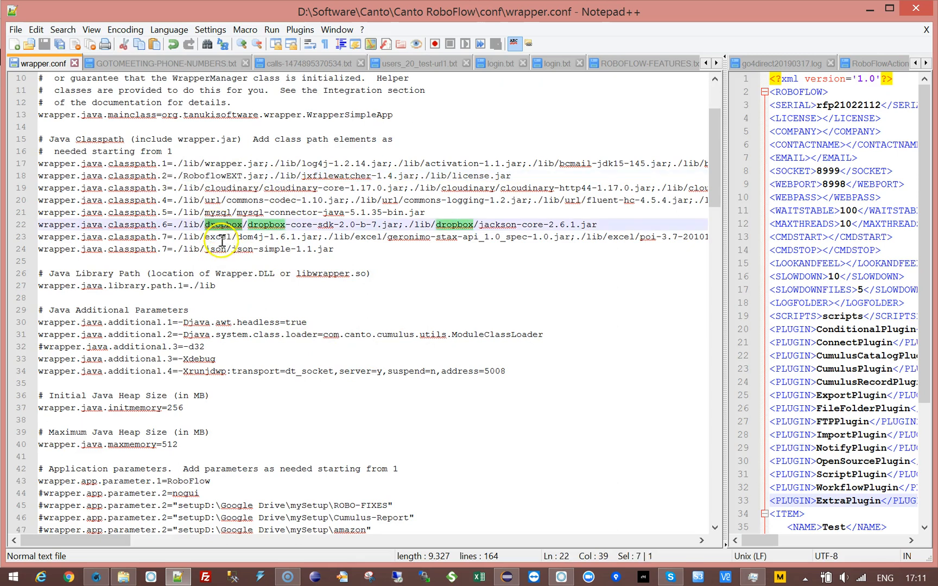
pyautogui.doubleClick(217, 237)
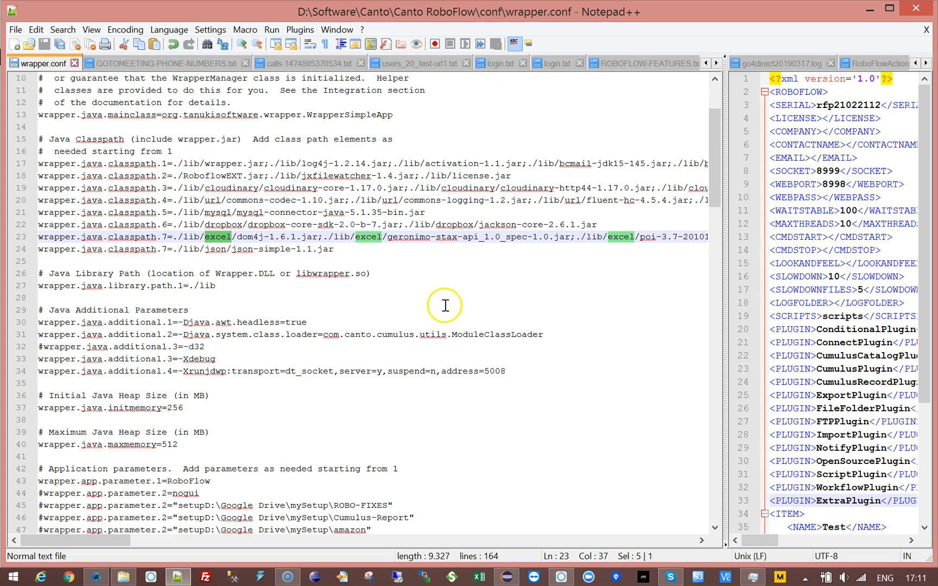
pyautogui.doubleClick(231, 187)
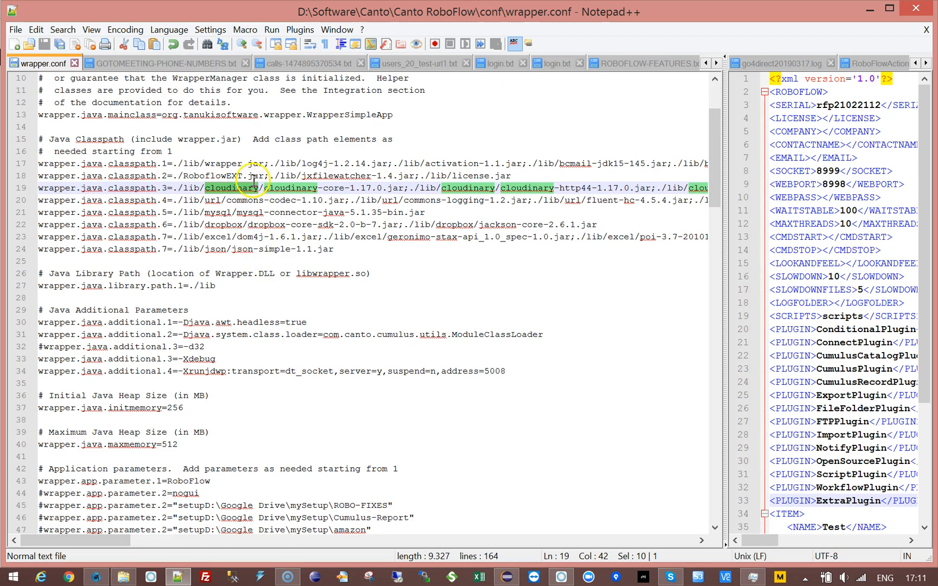
pyautogui.click(266, 175)
pyautogui.moveTo(264, 175); pyautogui.dragTo(37, 175)
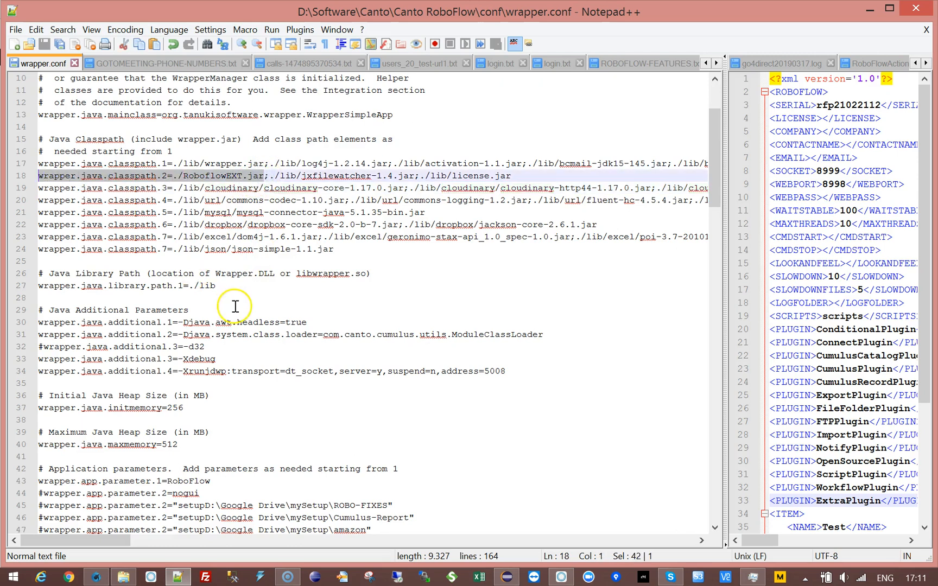
pyautogui.click(870, 9)
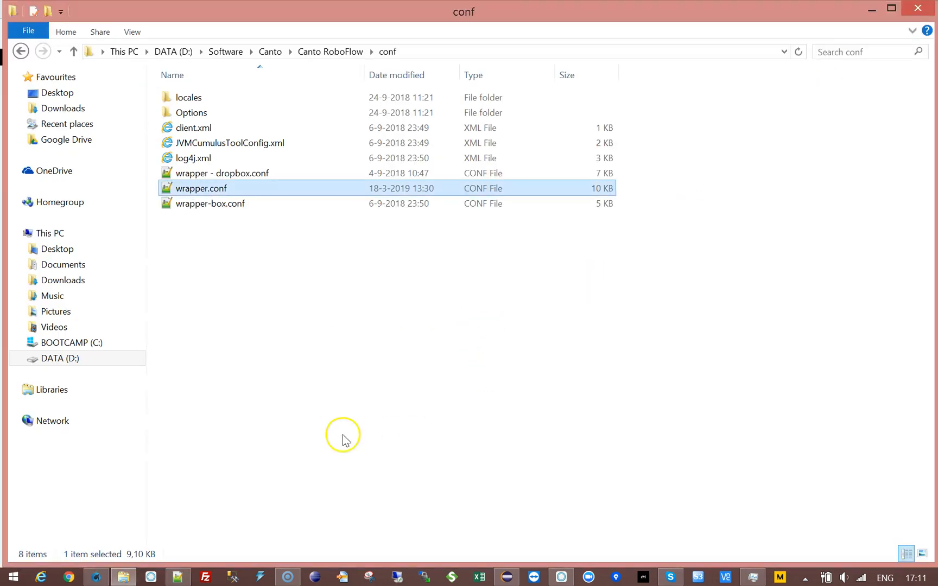
# Return to the Cumulus Server Console, check the extra-license variable in RoboFlow's global settings and close the dialog.
pyautogui.click(96, 576)
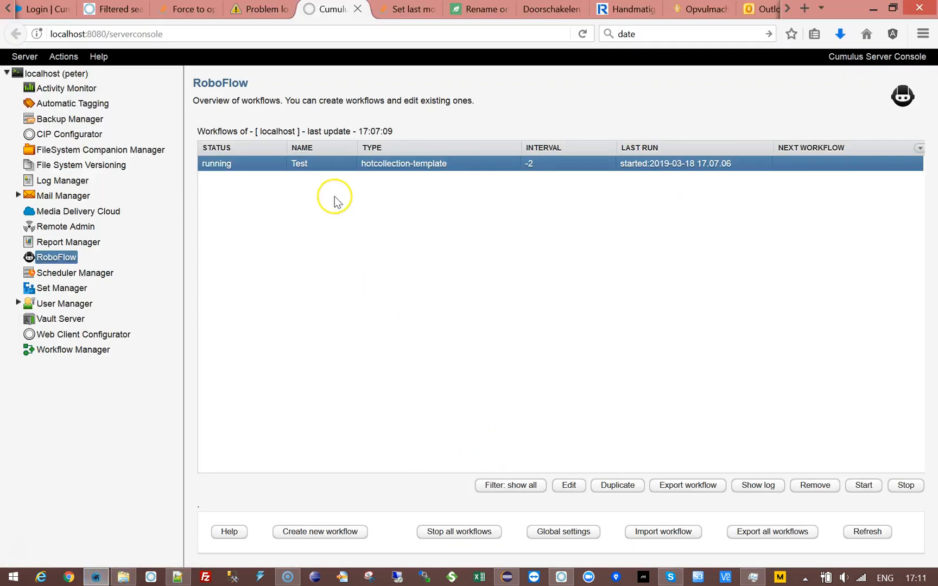
pyautogui.click(551, 531)
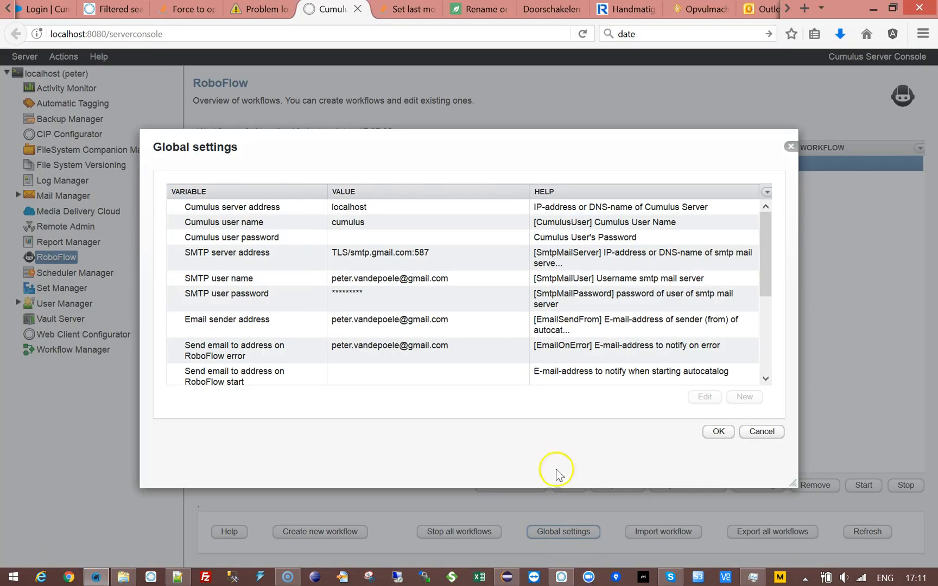
pyautogui.moveTo(770, 230); pyautogui.dragTo(771, 361)
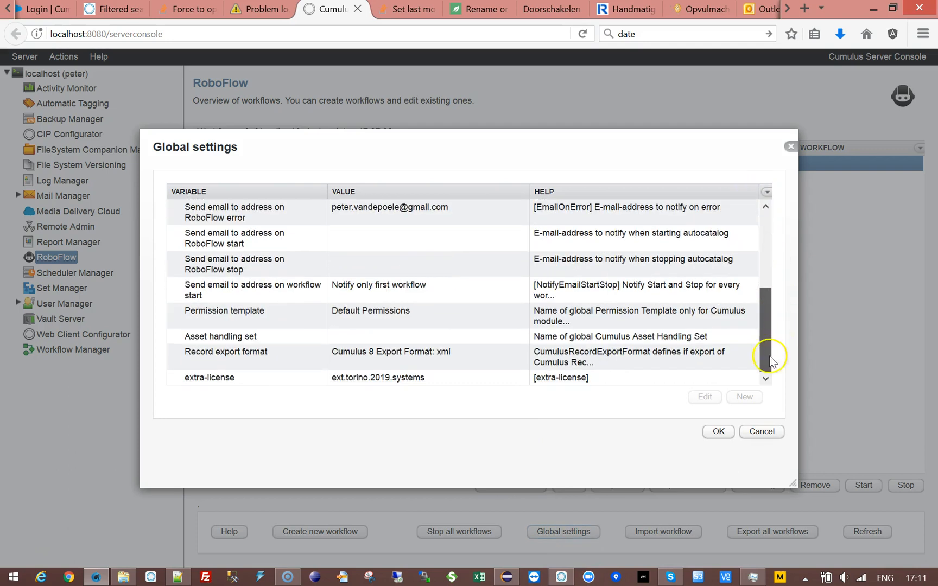
pyautogui.click(202, 377)
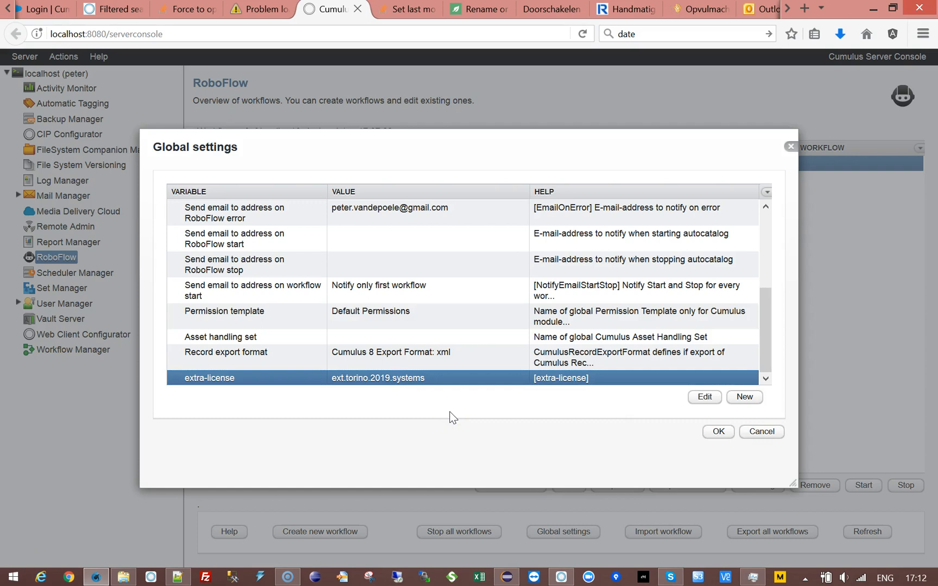
pyautogui.click(720, 433)
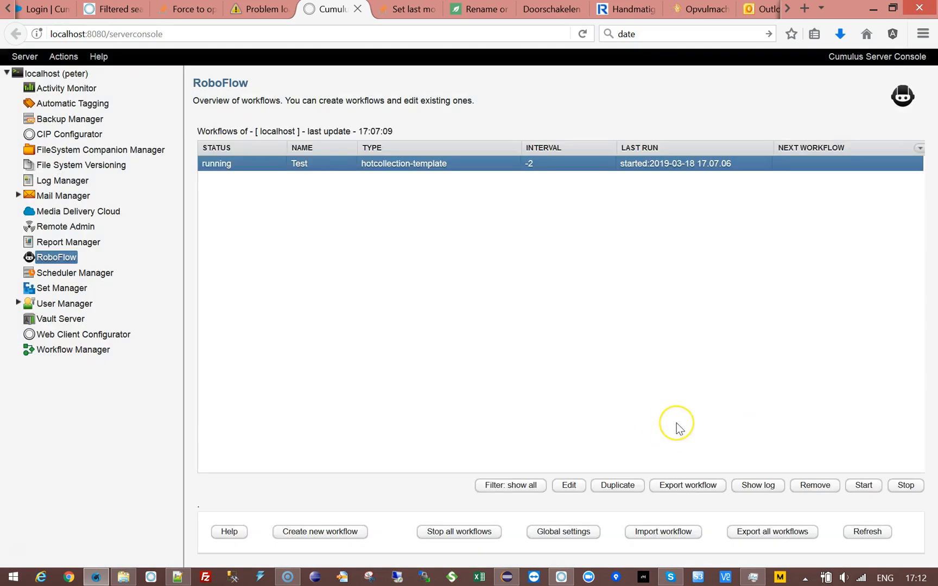